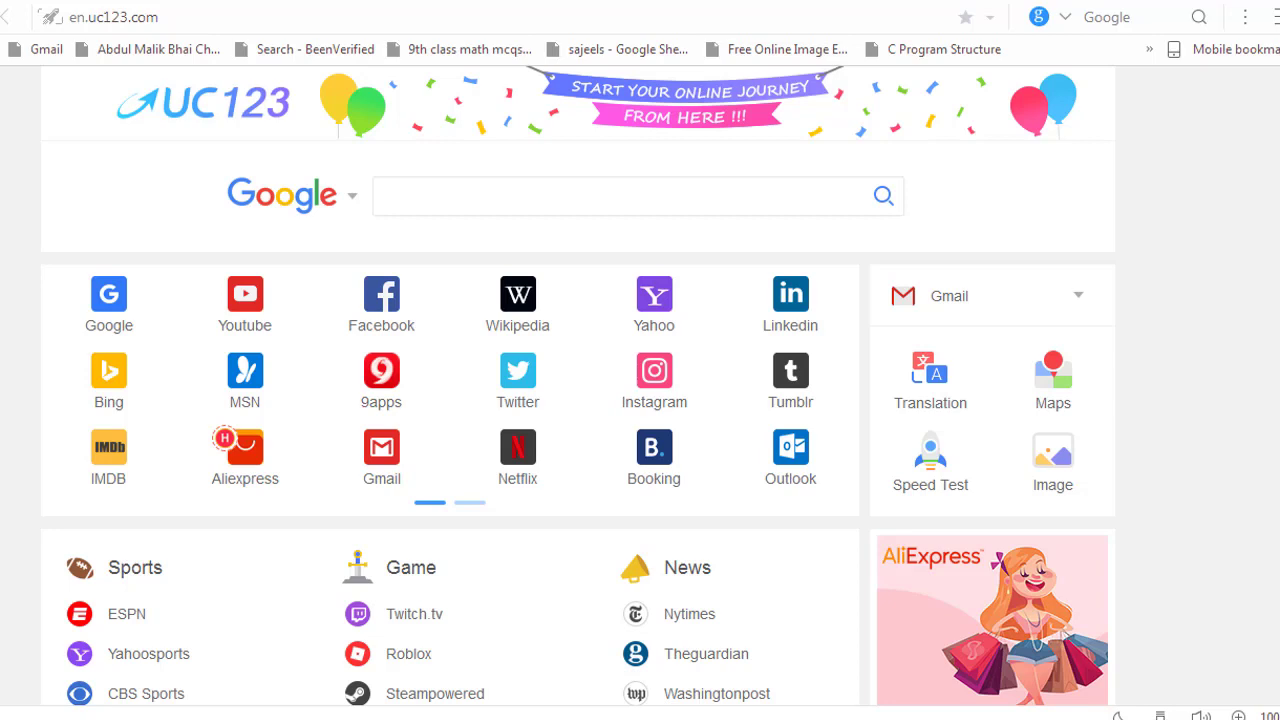
Find the Pixlr website with a Google search for "pixler" and open its Pixlr X editor
left_click(446, 199)
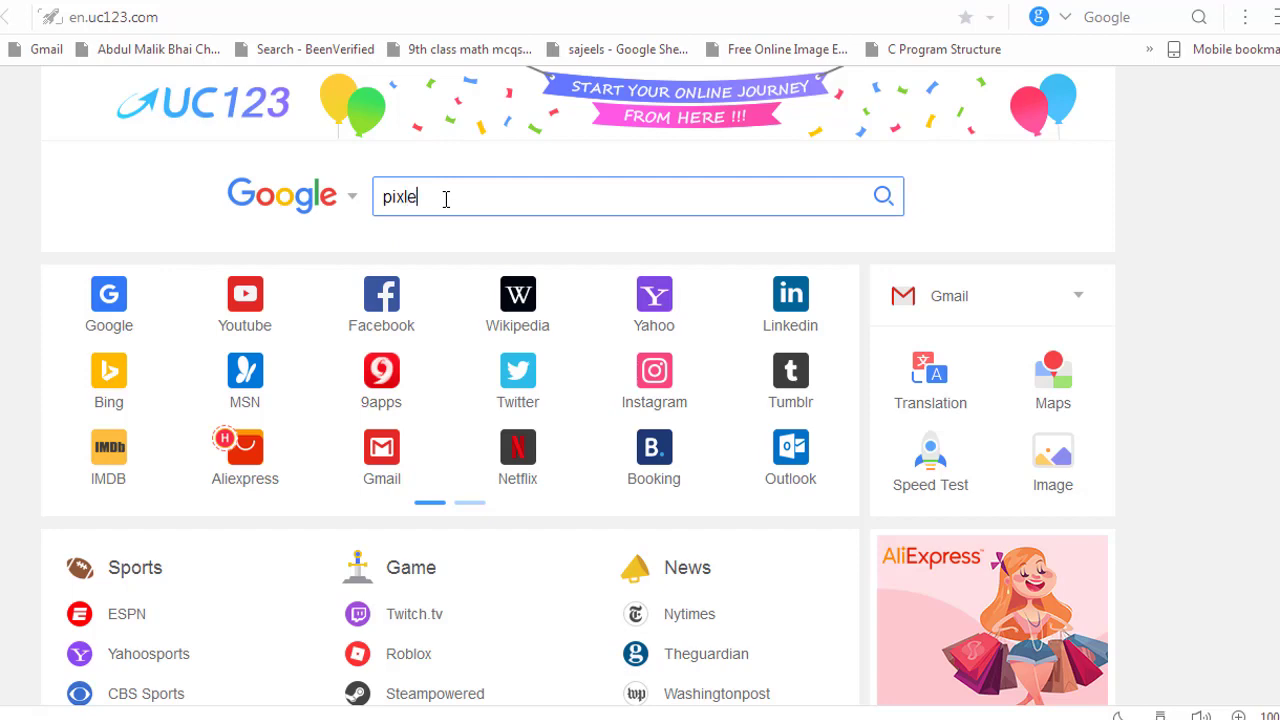
key("Return")
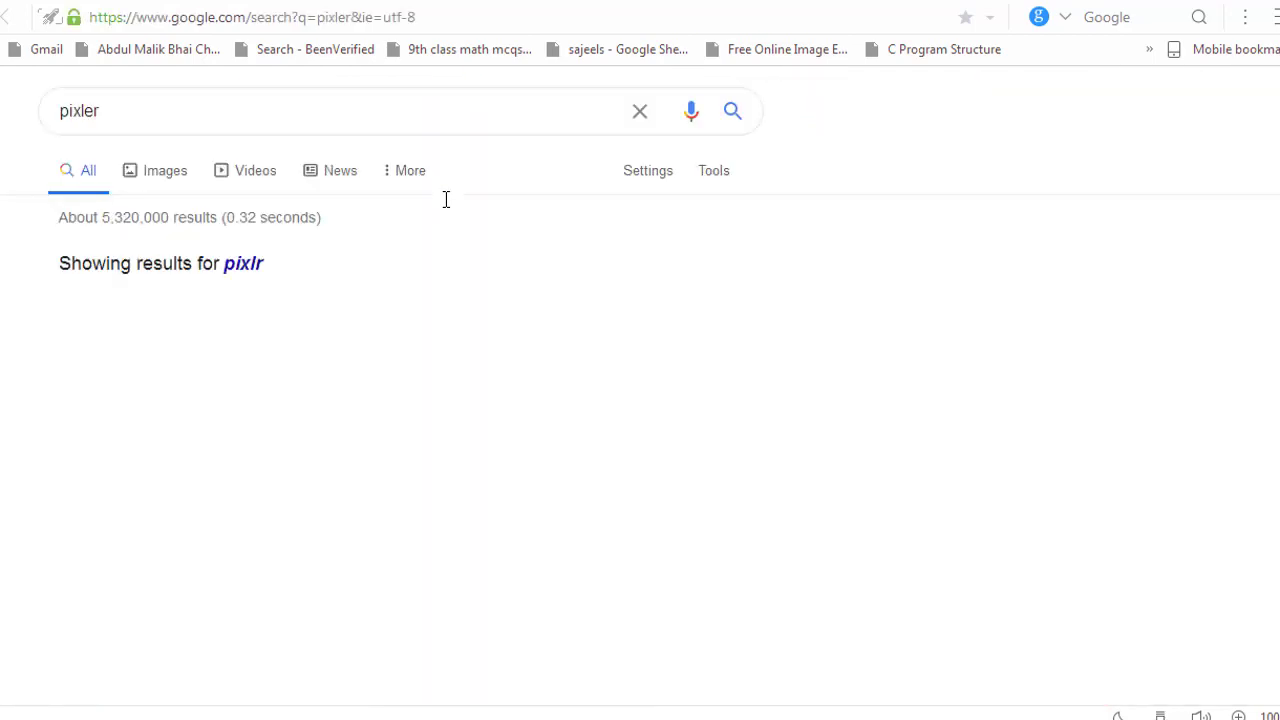
left_click(180, 372)
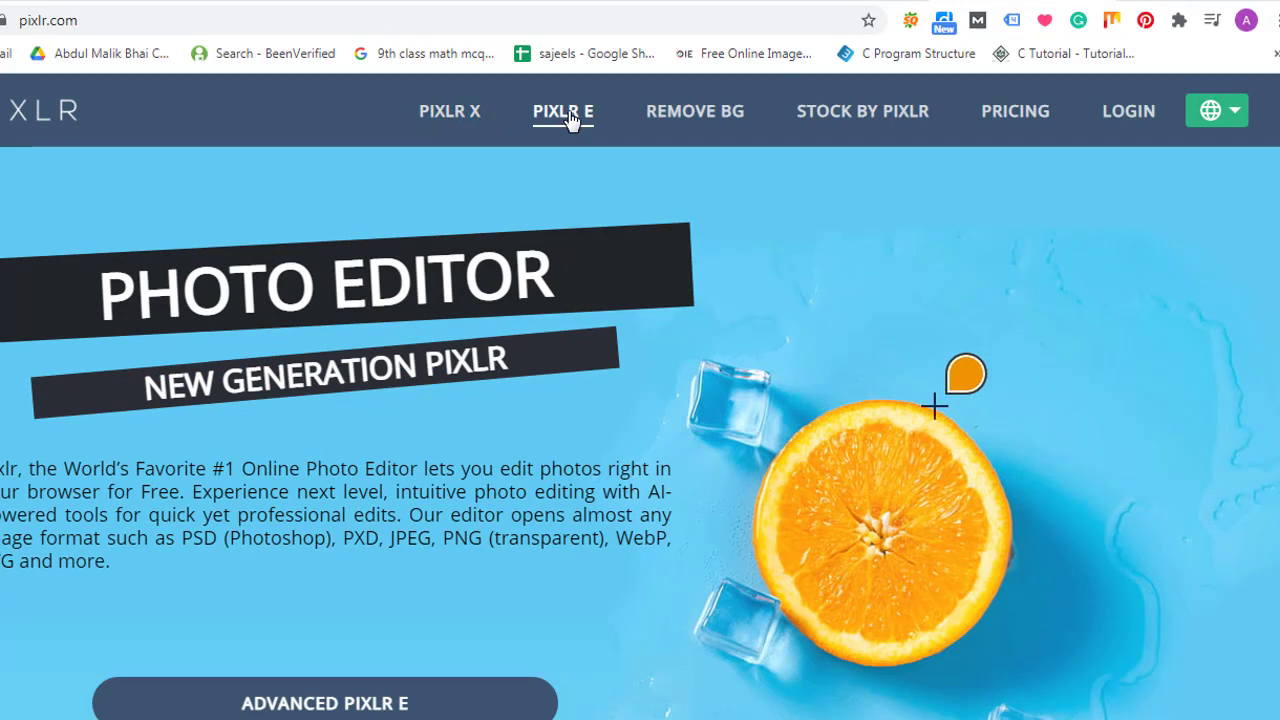
left_click(466, 117)
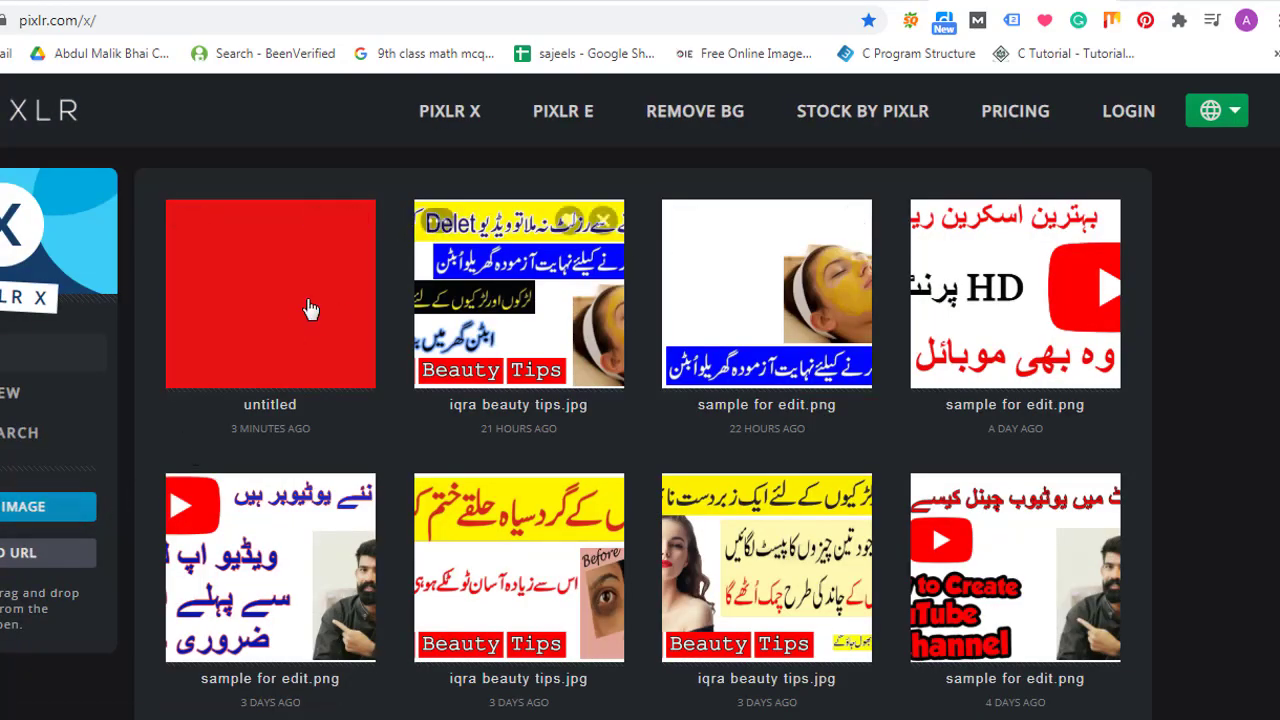
Start a new image with the Web 720p preset (1280x720) and enable its background
left_click(12, 391)
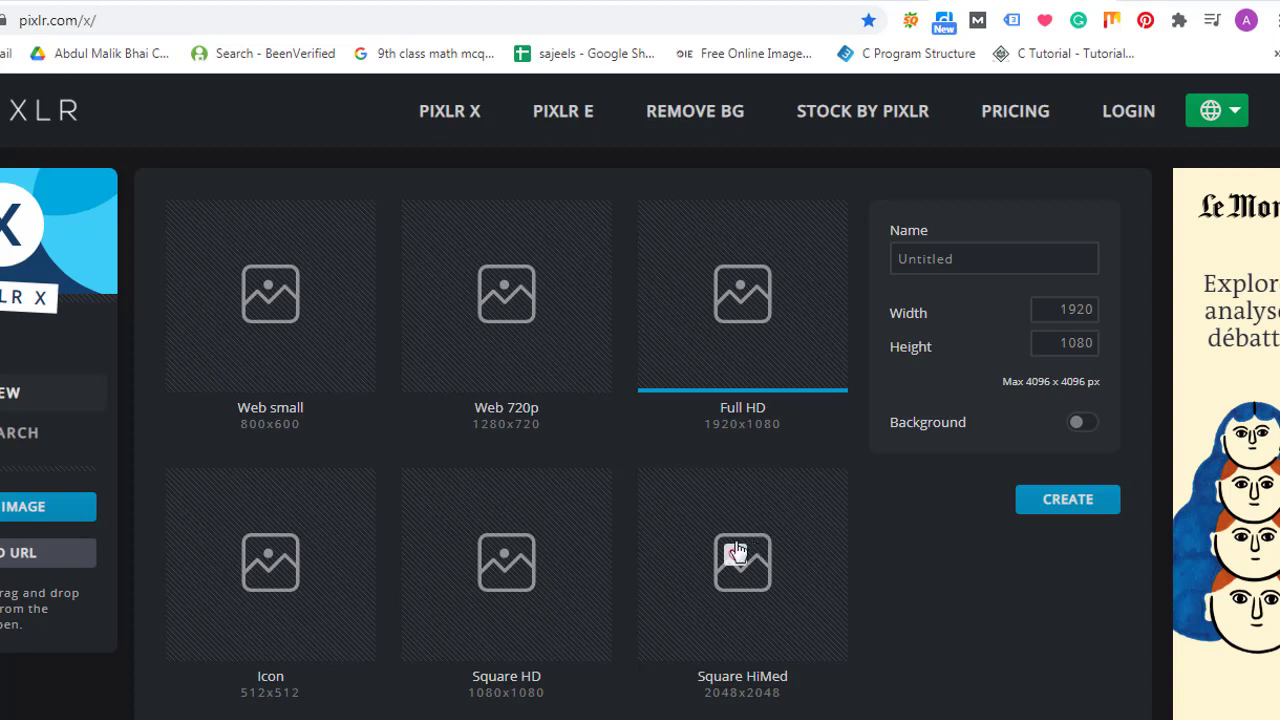
left_click(502, 346)
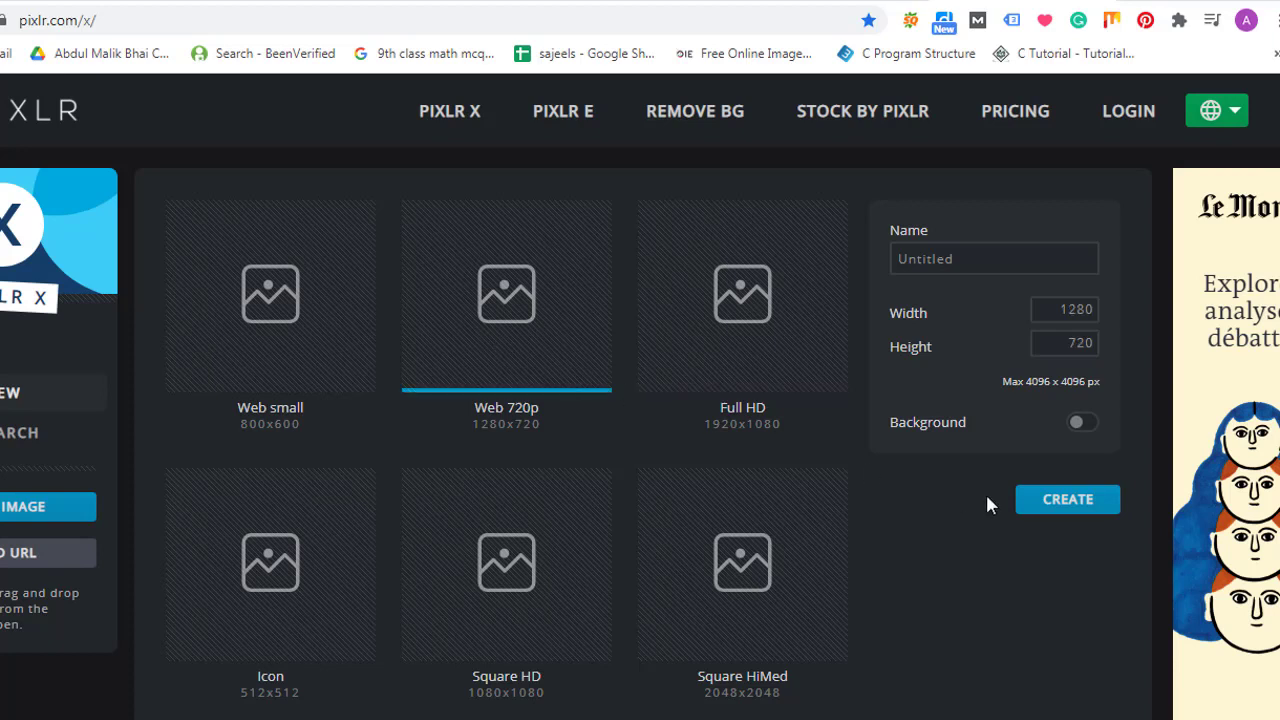
left_click(1084, 422)
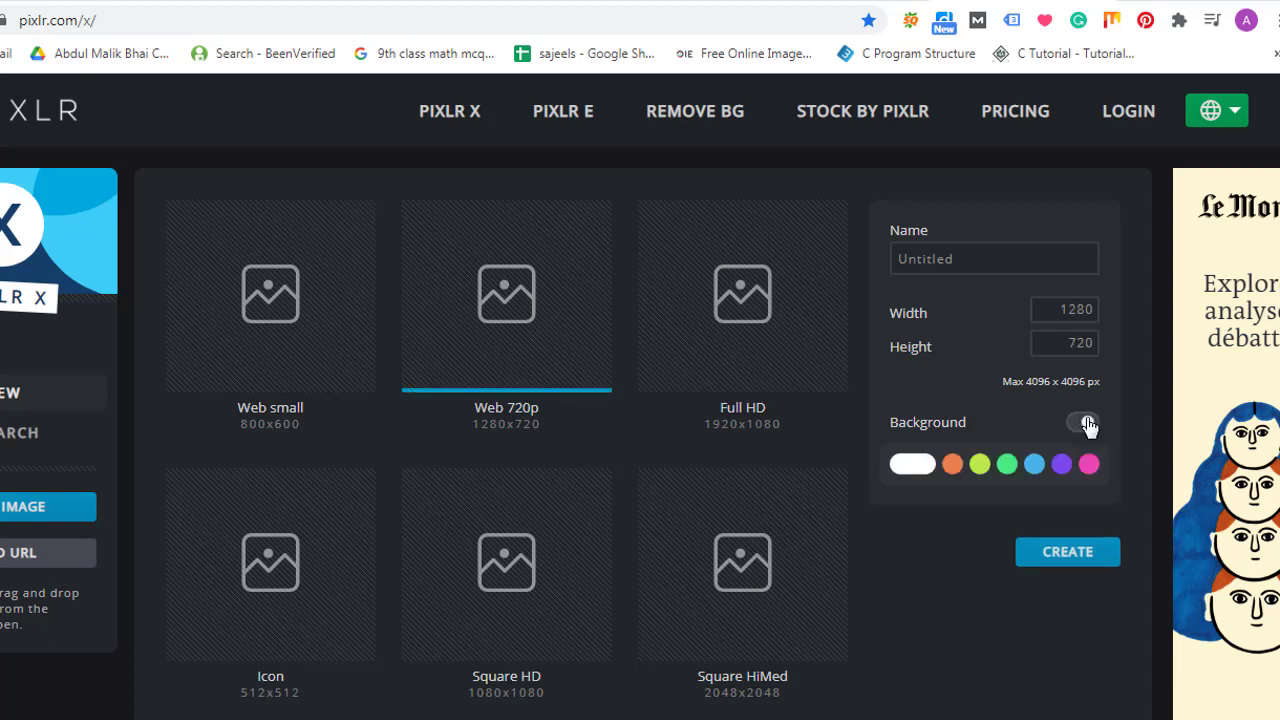
Try the orange and the lime-green swatches as the new image's background colour
left_click(912, 464)
left_click(951, 465)
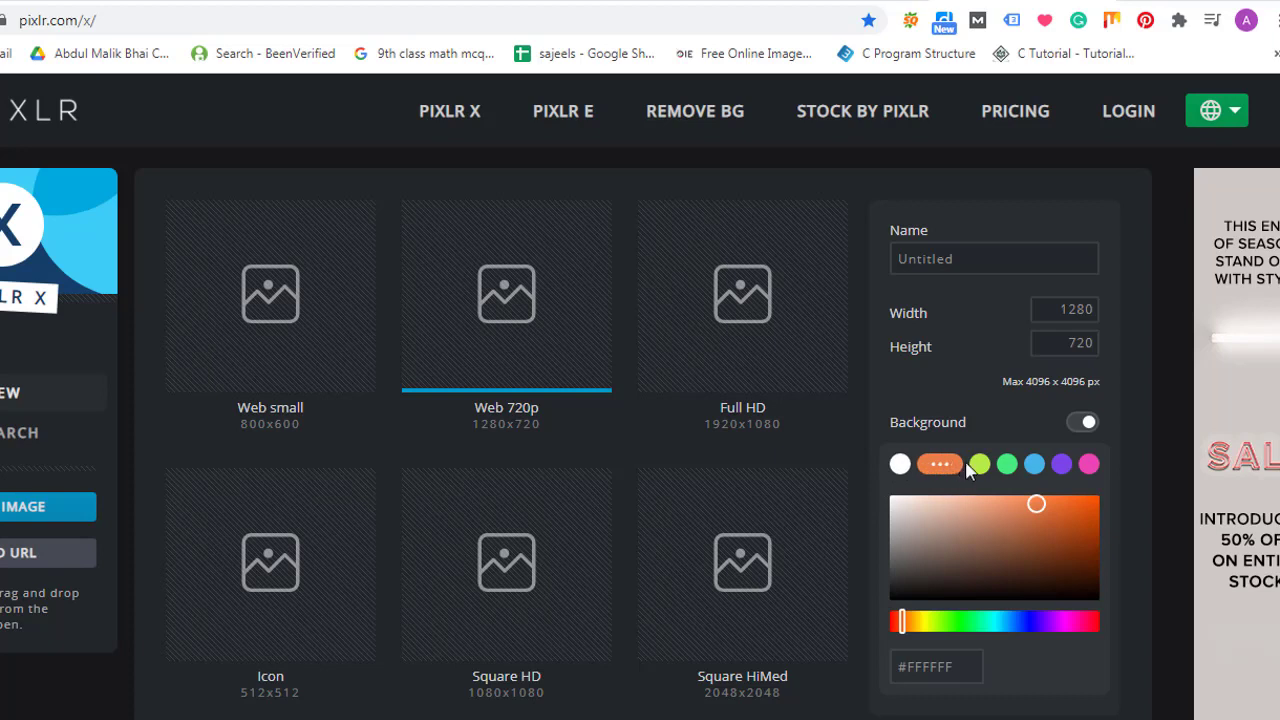
left_click(980, 464)
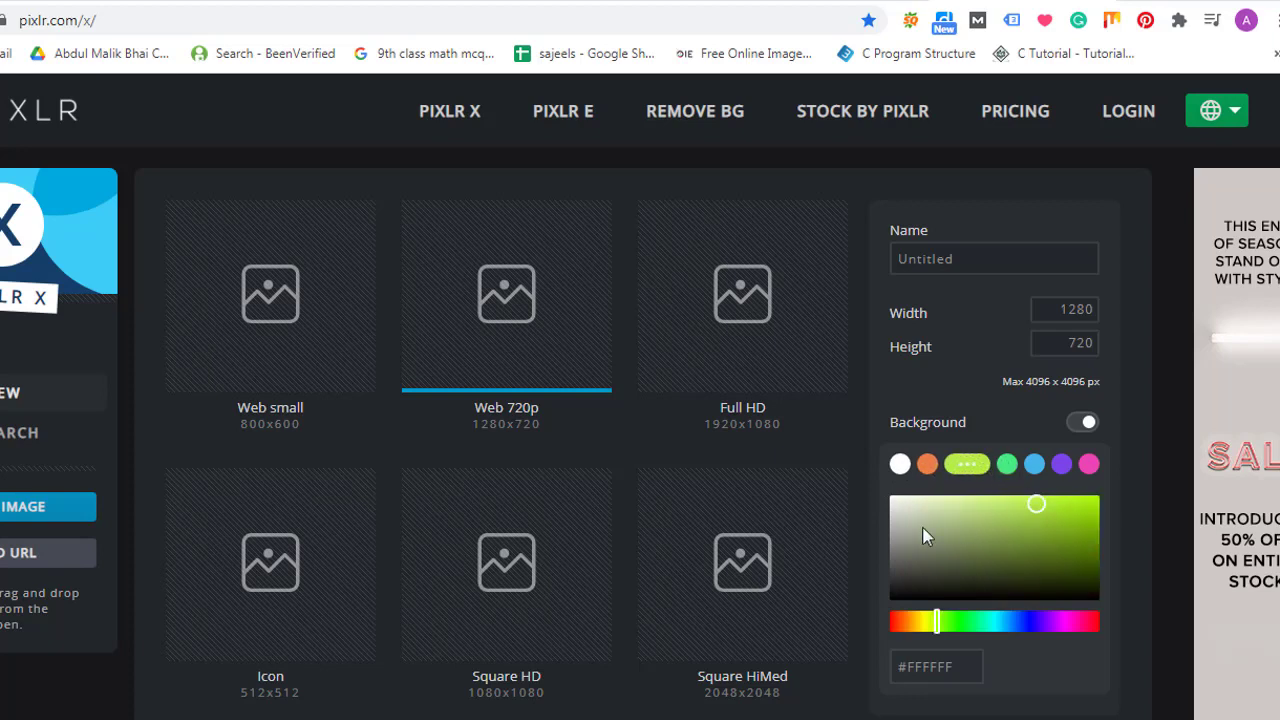
Change the white swatch to the pale blue-grey #C9D5D6 for the background and create the canvas
left_click(900, 464)
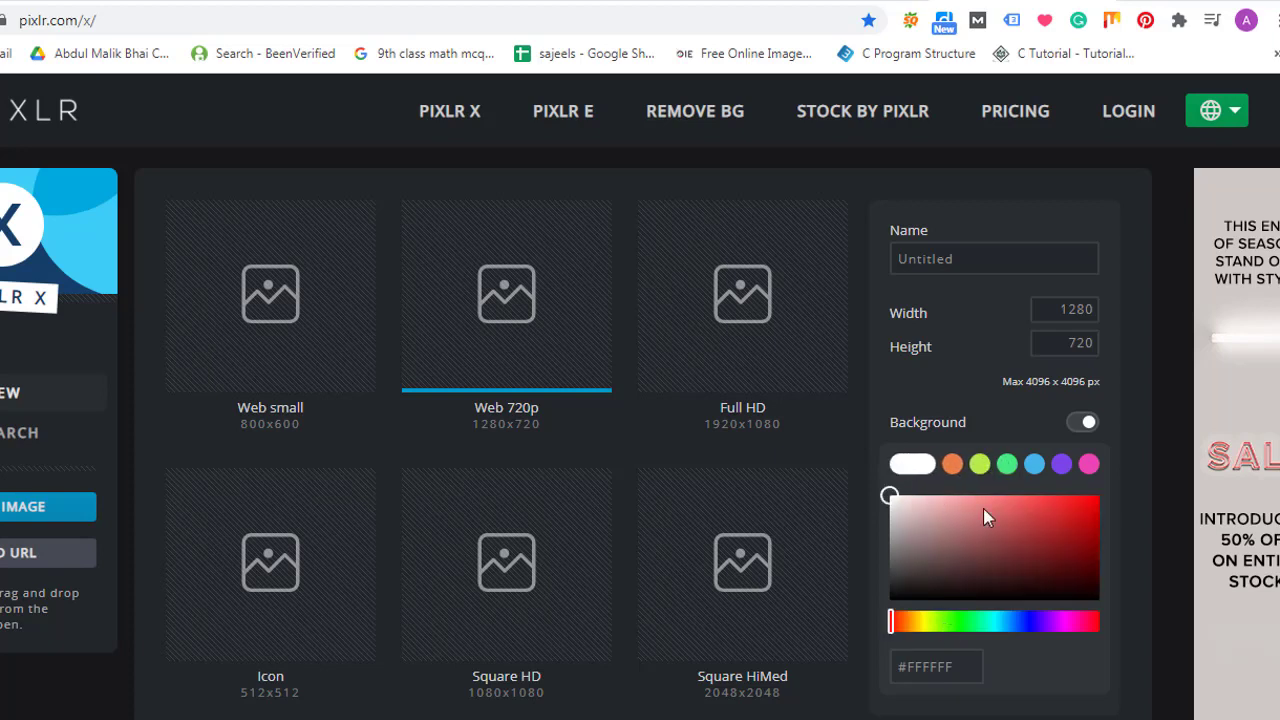
left_click(1078, 508)
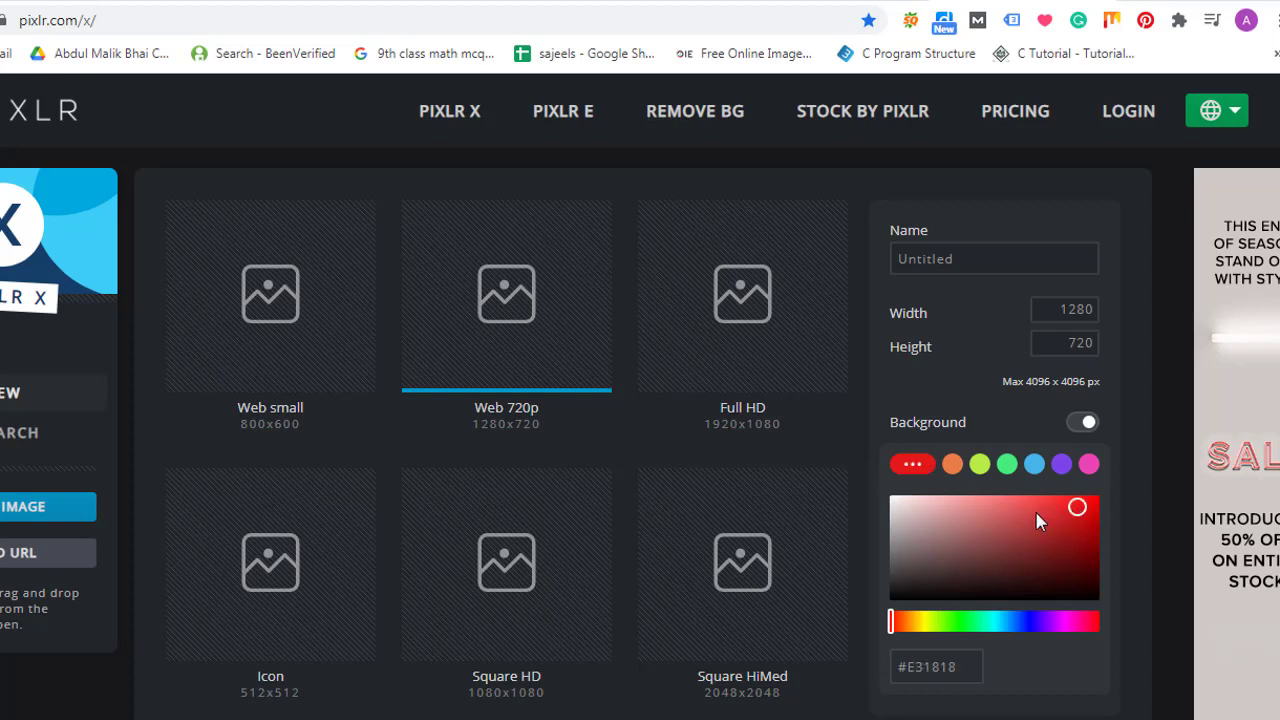
left_click(903, 513)
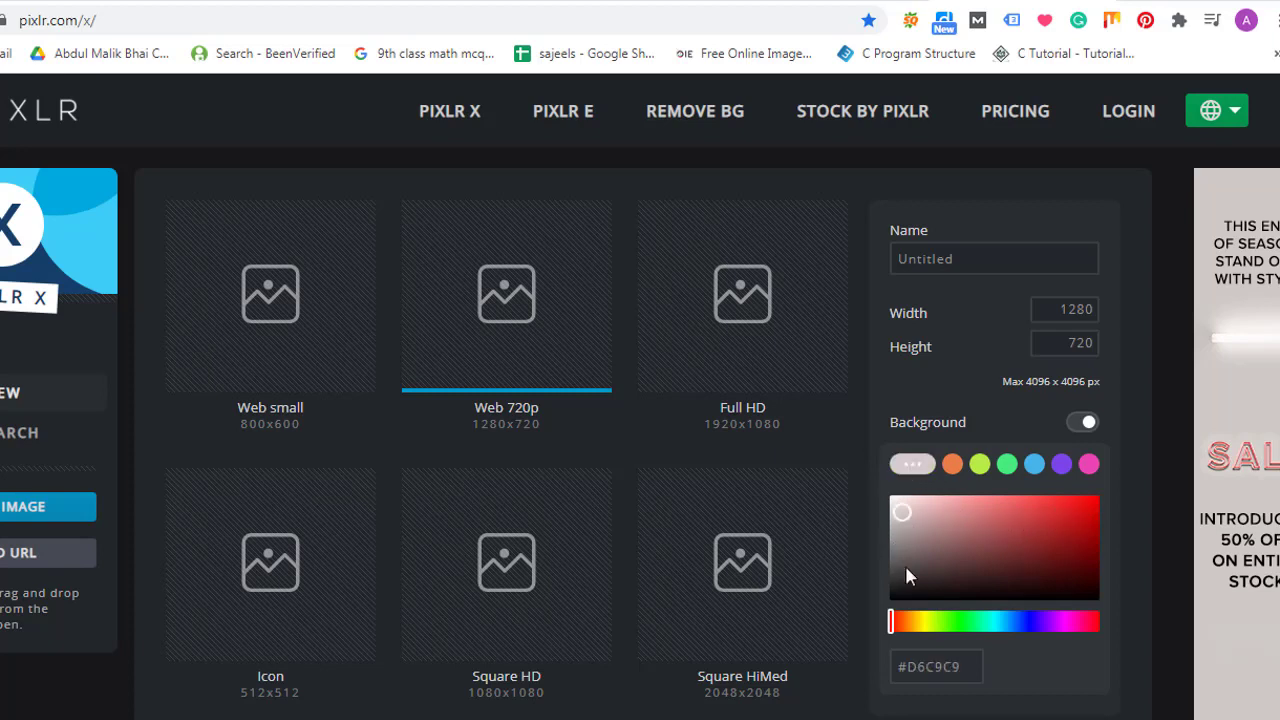
left_click(1000, 624)
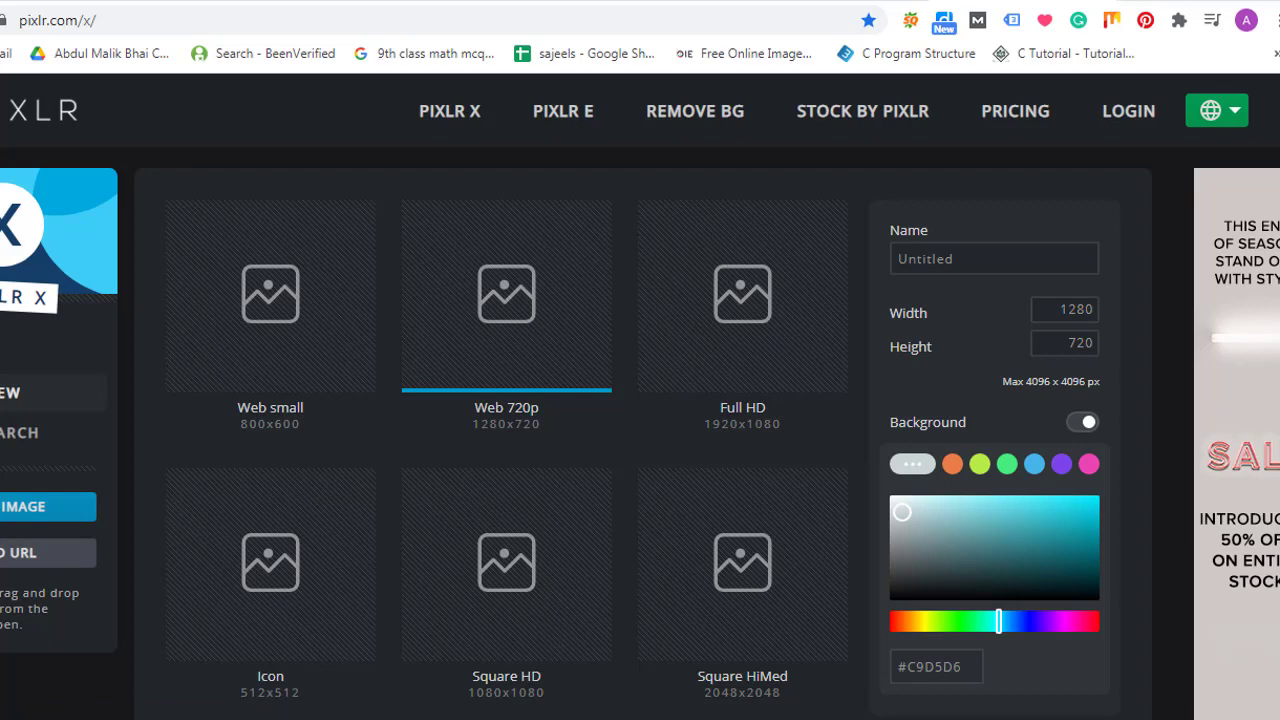
scroll(937, 556, "down", 1)
scroll(1116, 560, "down", 1)
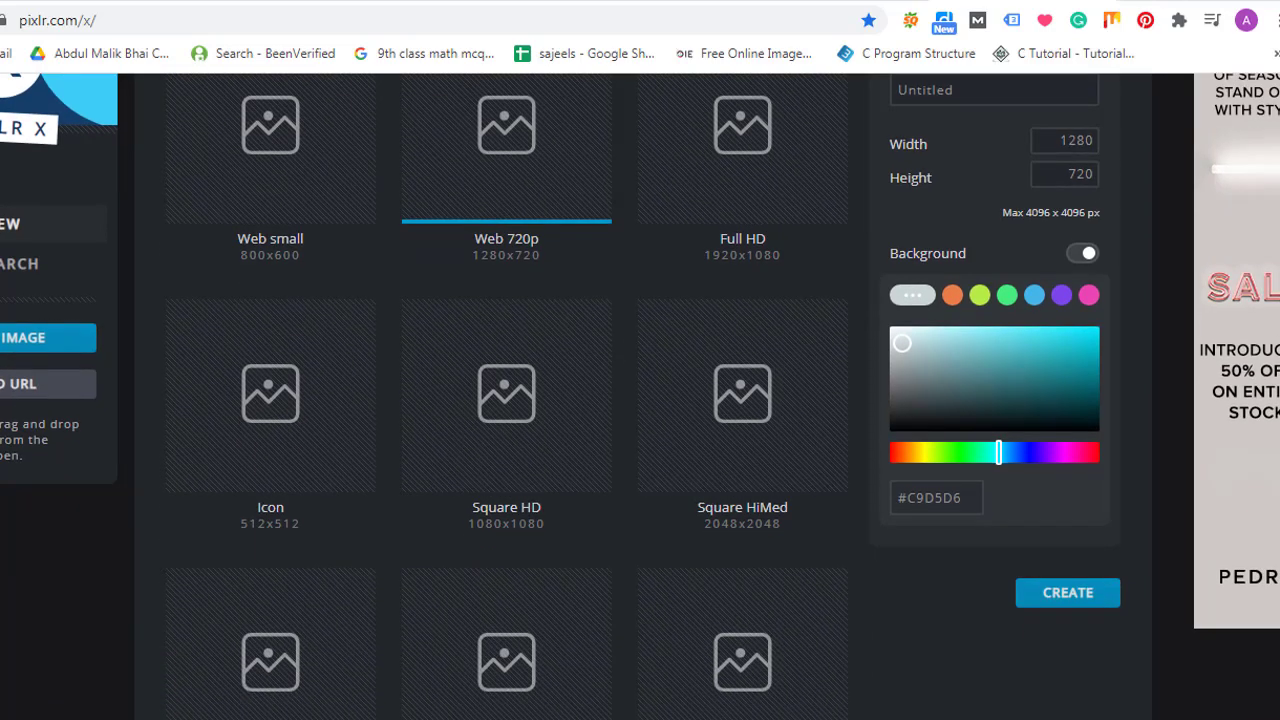
left_click(1058, 592)
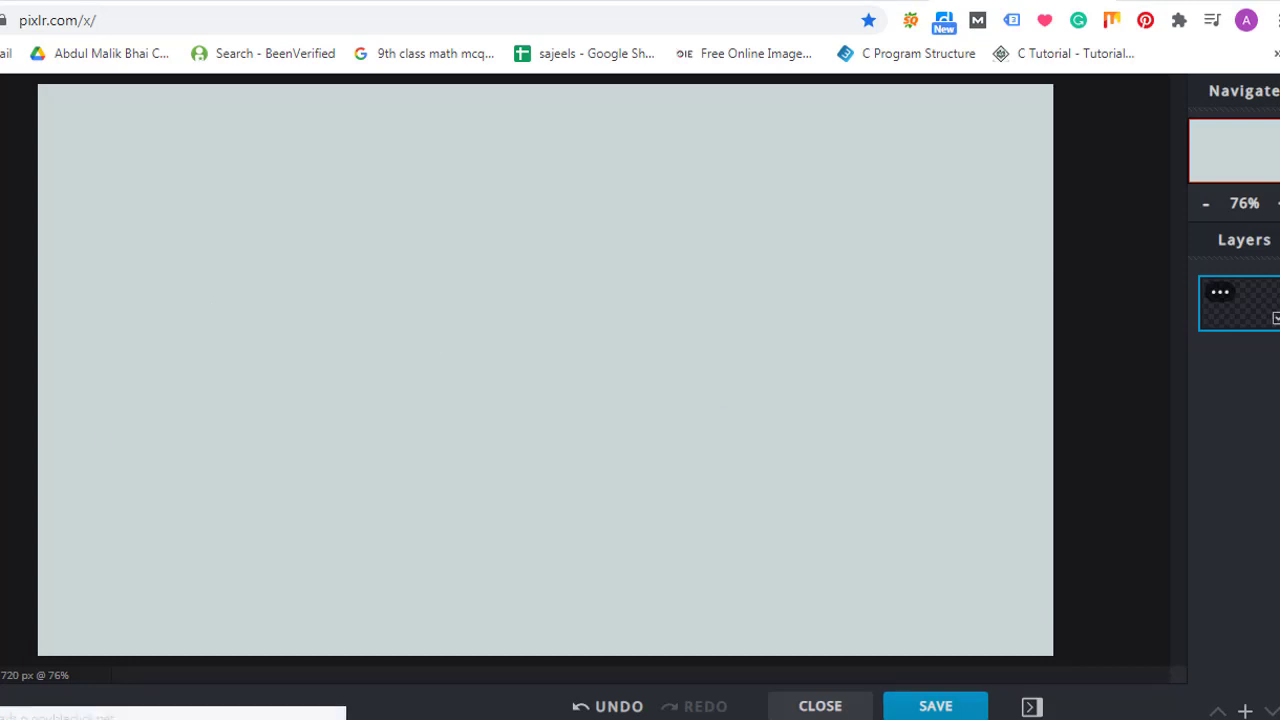
Add the yellow Urdu text image 5d037af1e63d3144e155da22491bfe46 from Downloads and move it to the canvas's lower-right corner
left_click(4, 712)
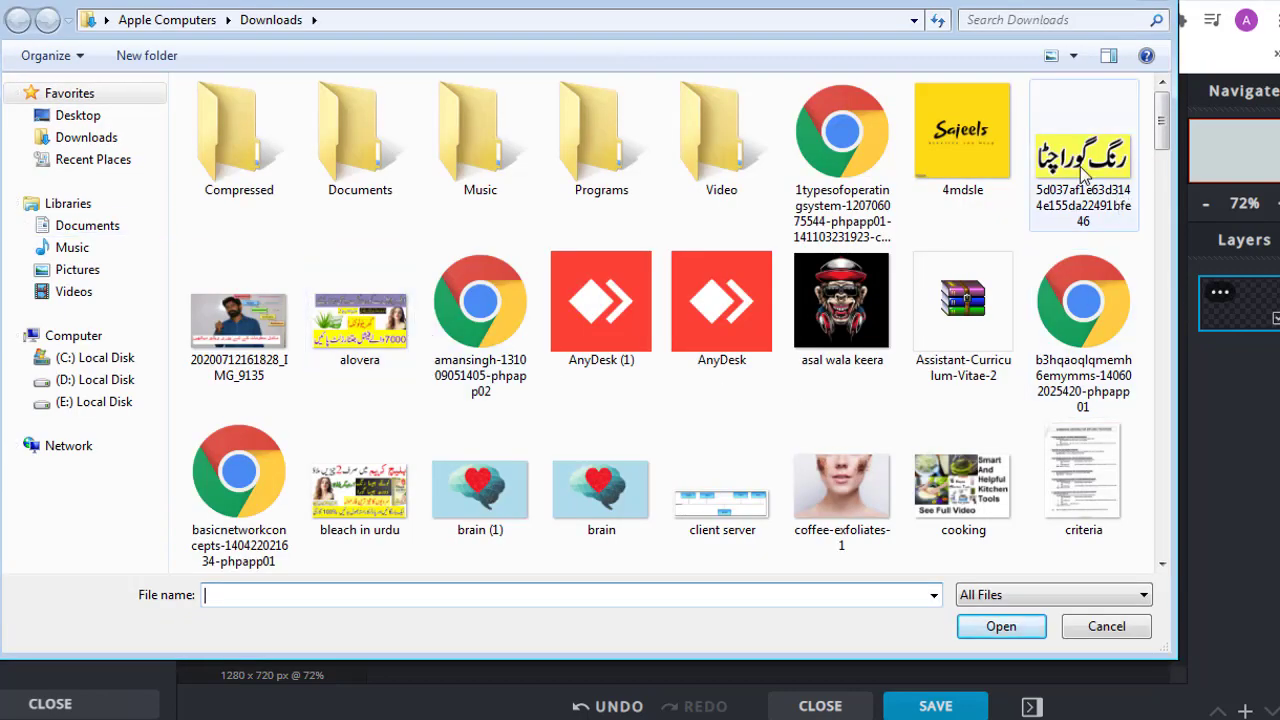
left_click(1081, 168)
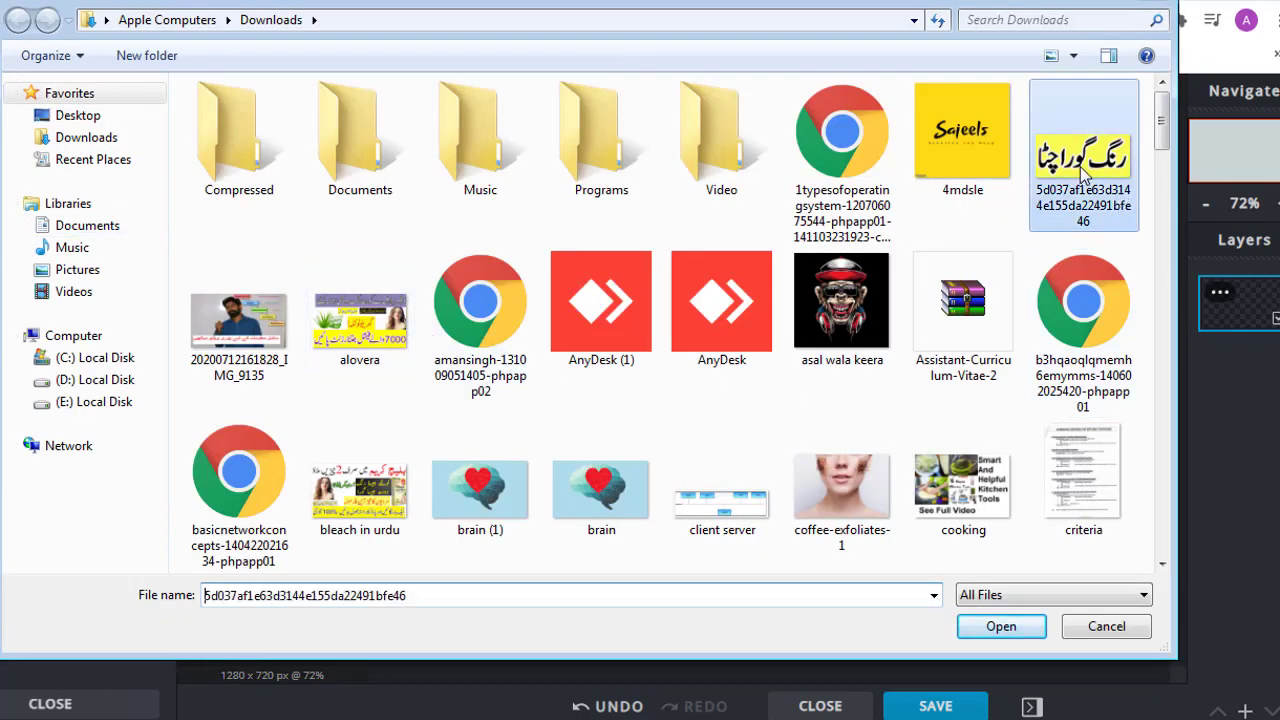
left_click(995, 624)
left_click(673, 432)
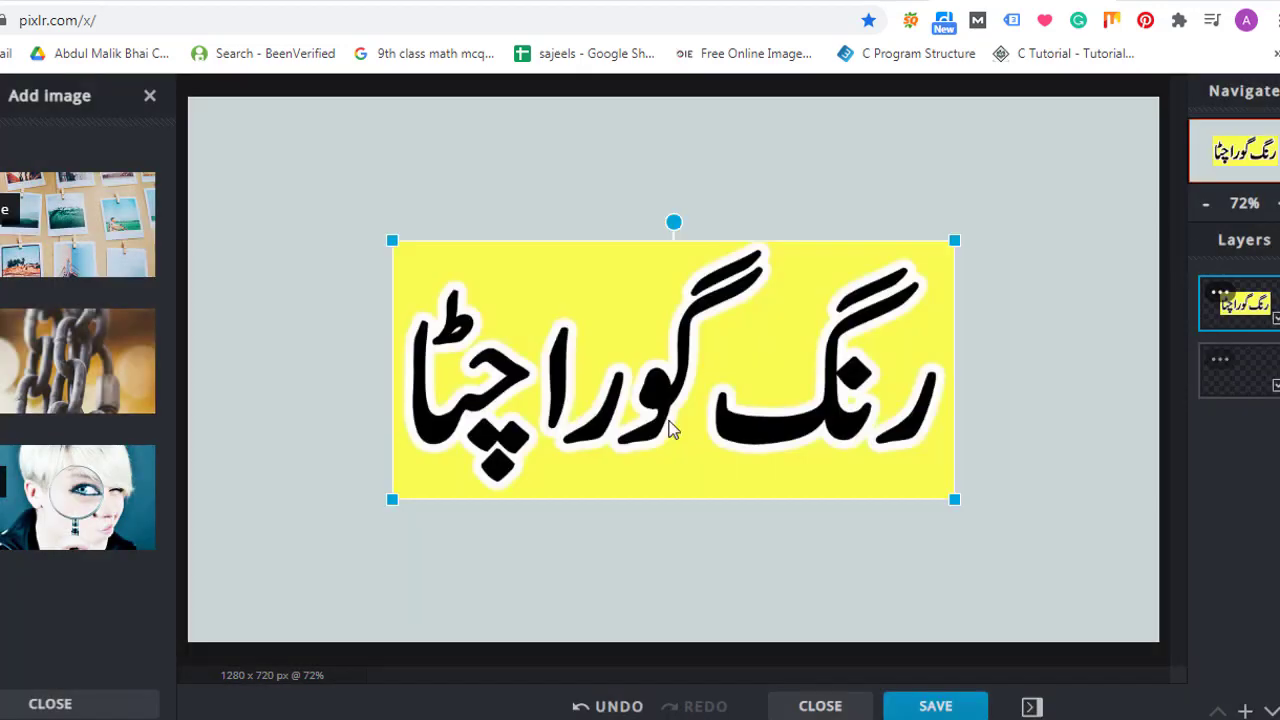
left_click_drag(630, 393, 823, 523)
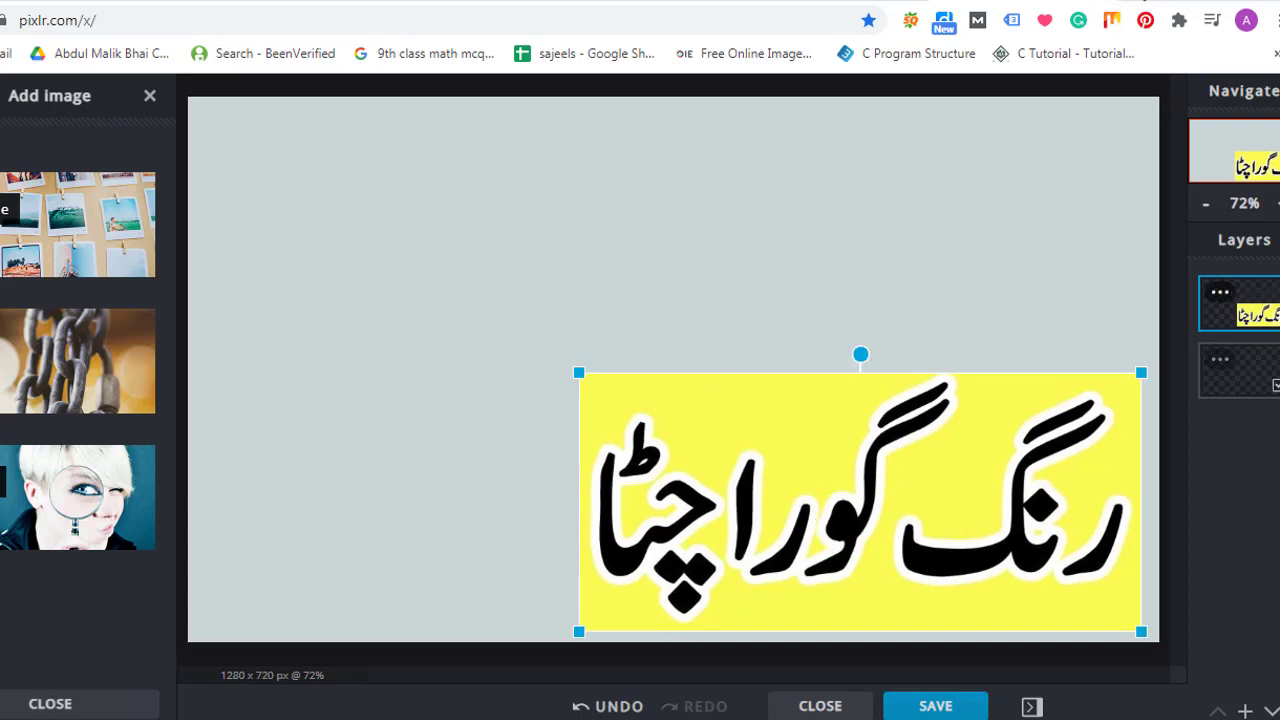
Search Google for "beauty tips" in a new browser tab
key("ctrl+t")
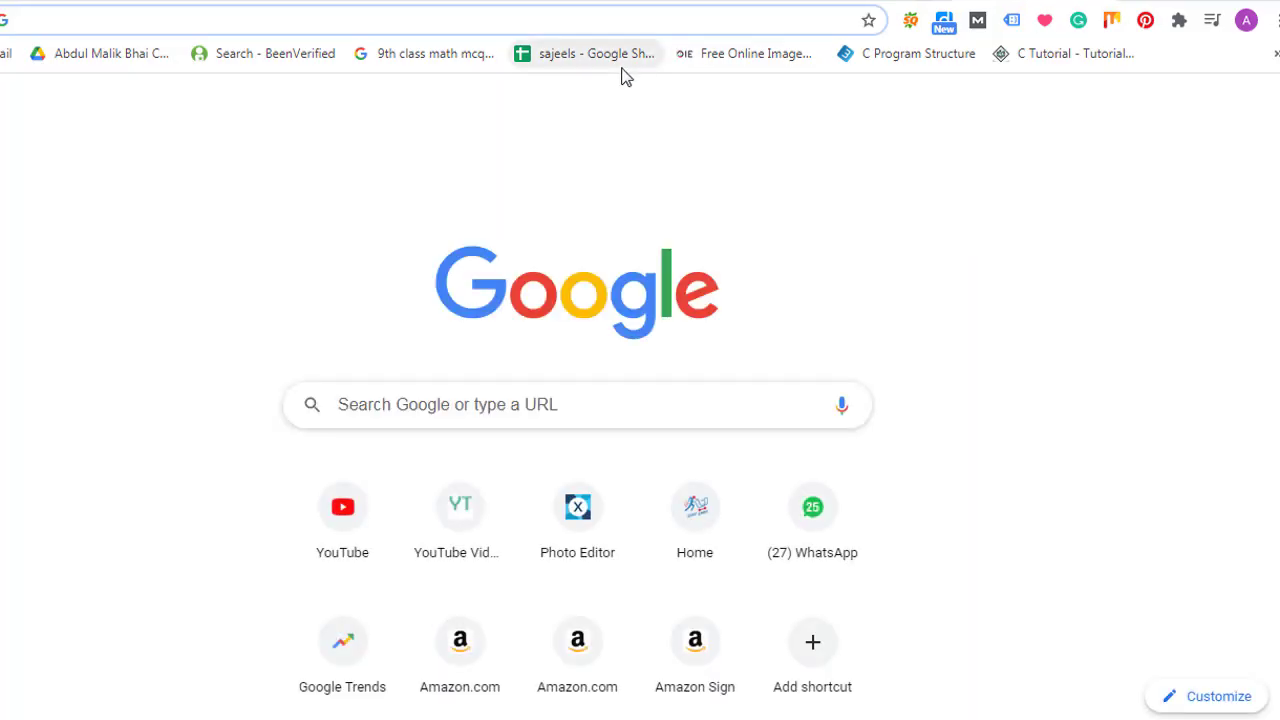
type("beauty")
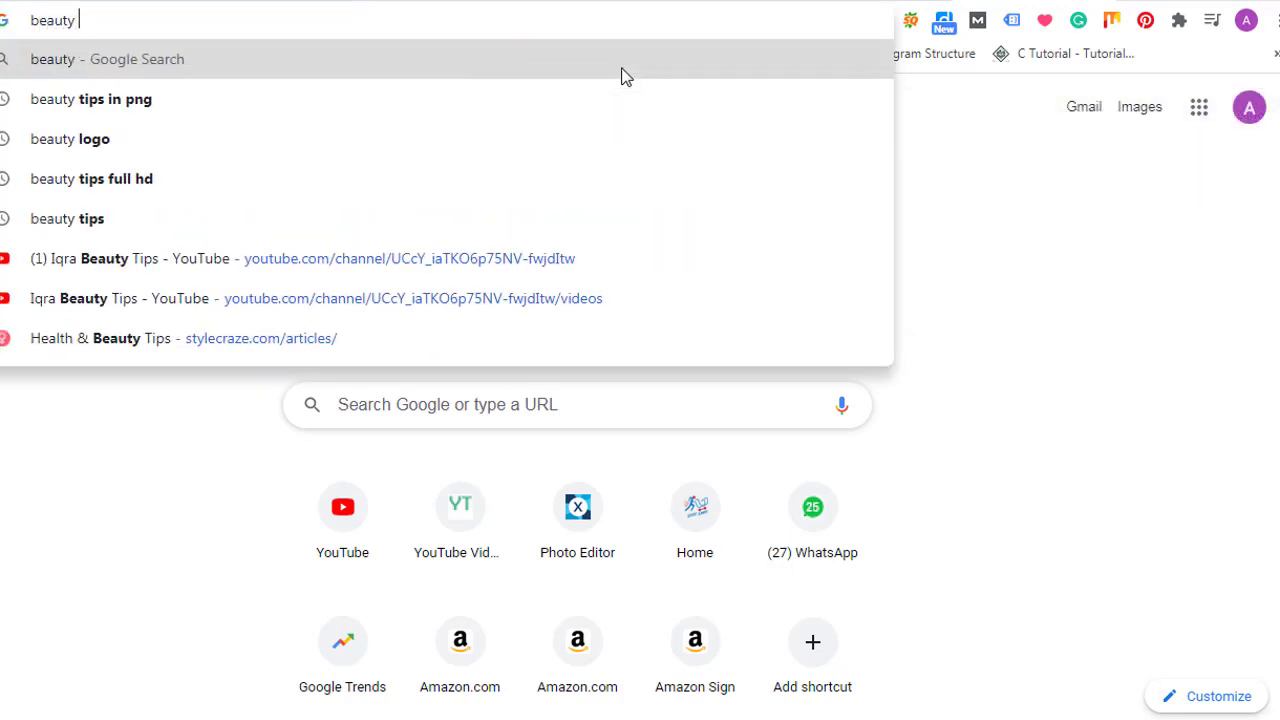
type(" tips")
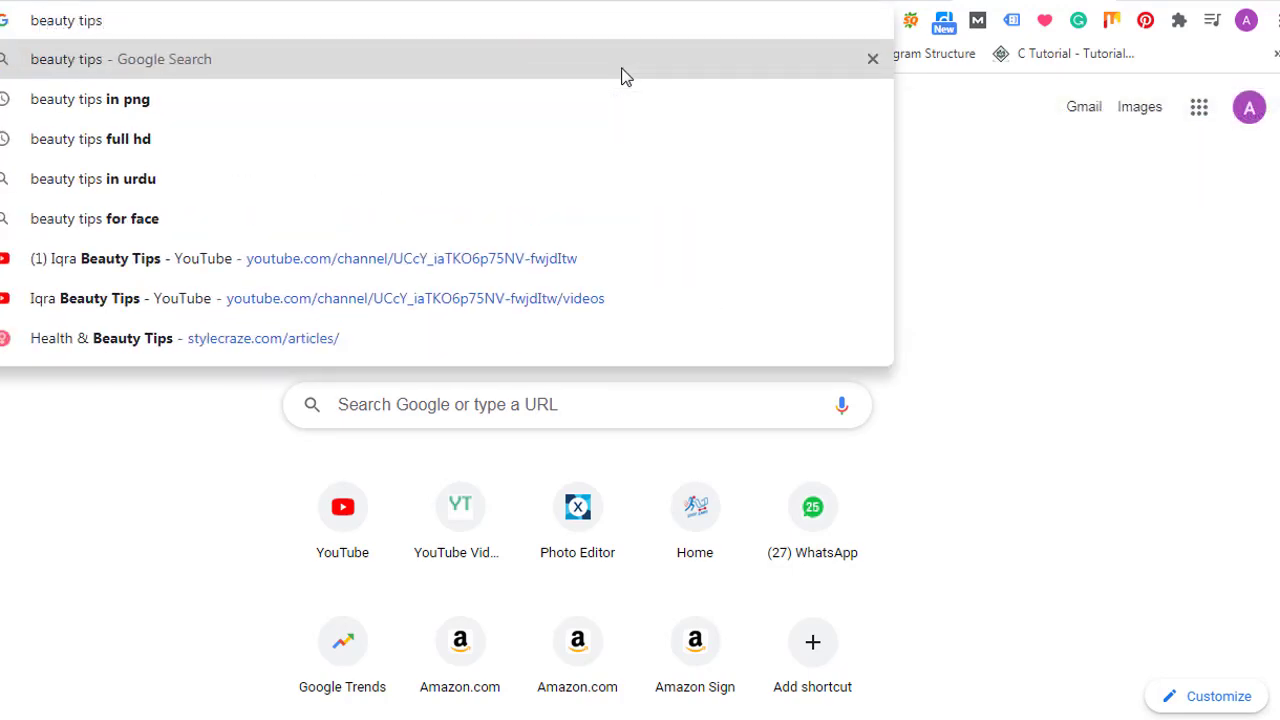
key("Return")
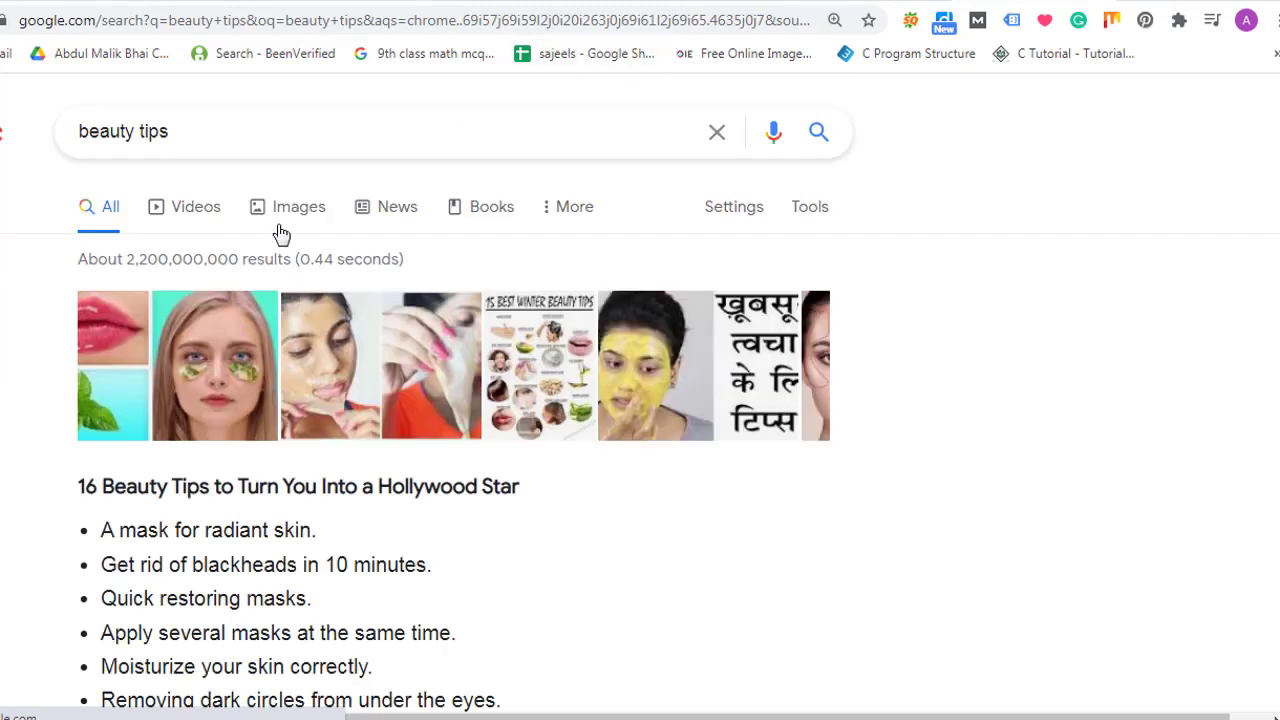
Refine the search to "beauty tips in urdu" and show the image results
left_click(301, 142)
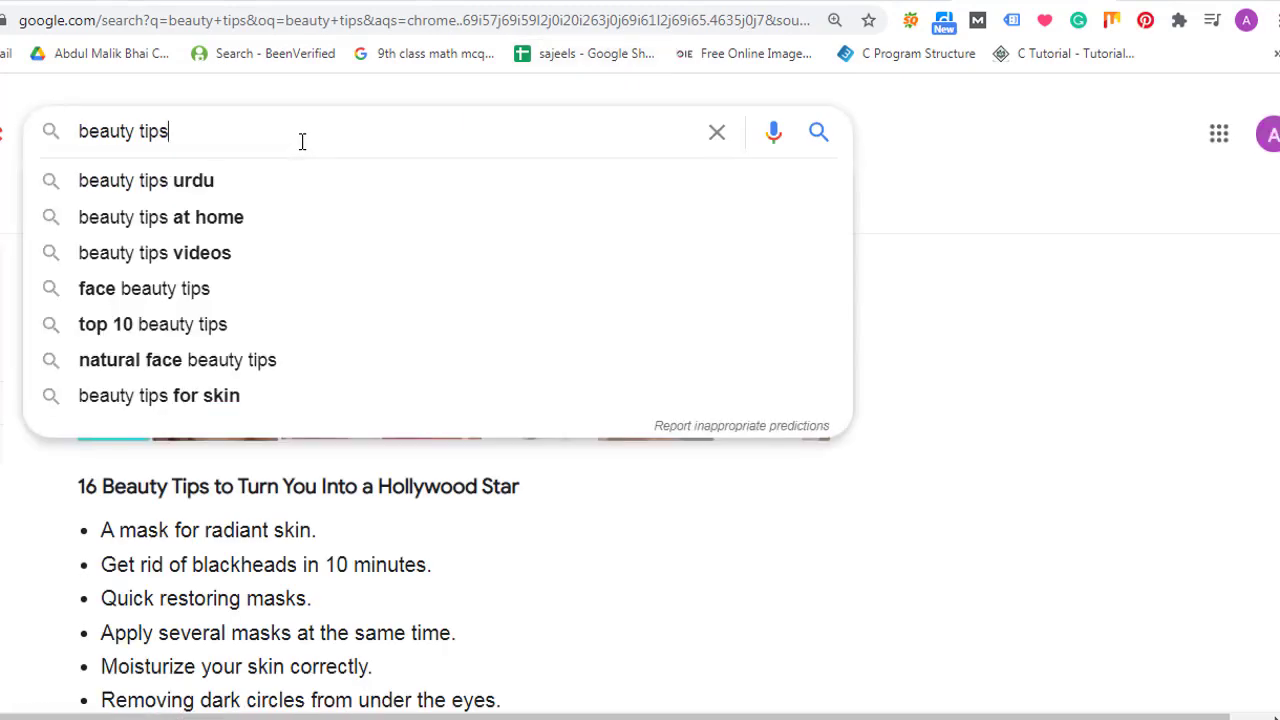
type("in urd")
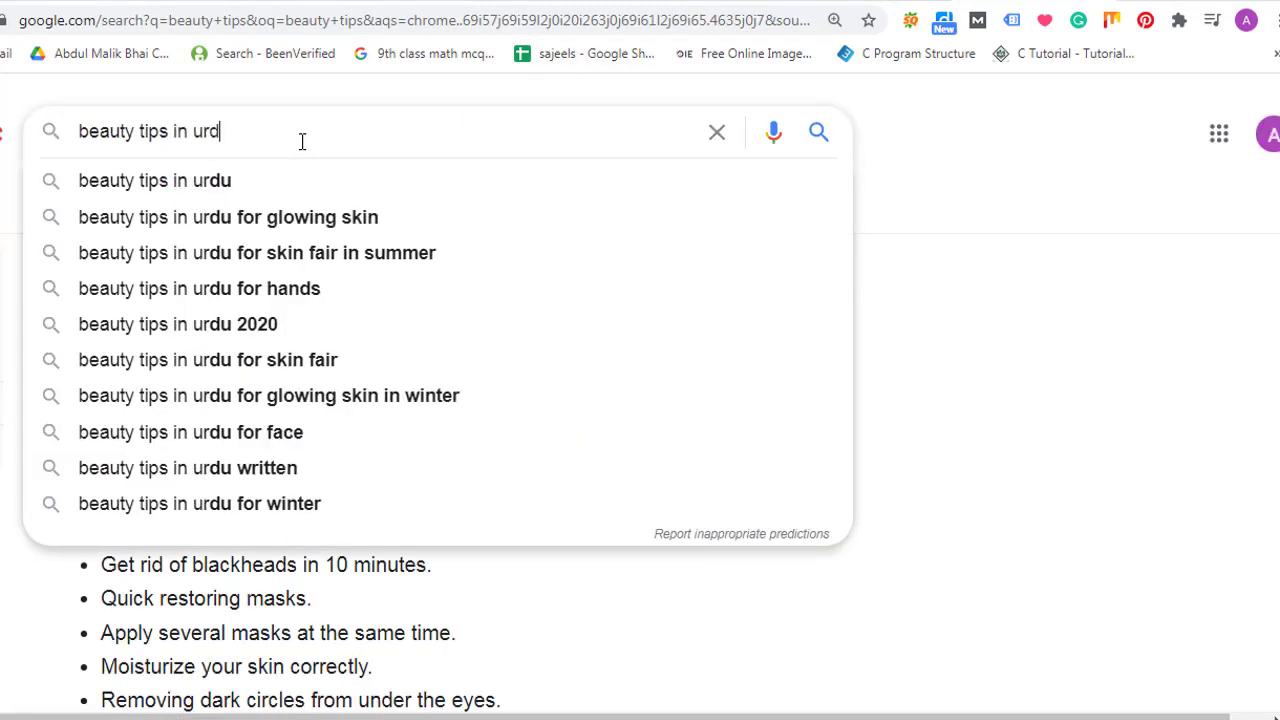
type("u")
key("BackSpace")
type("u")
key("Return")
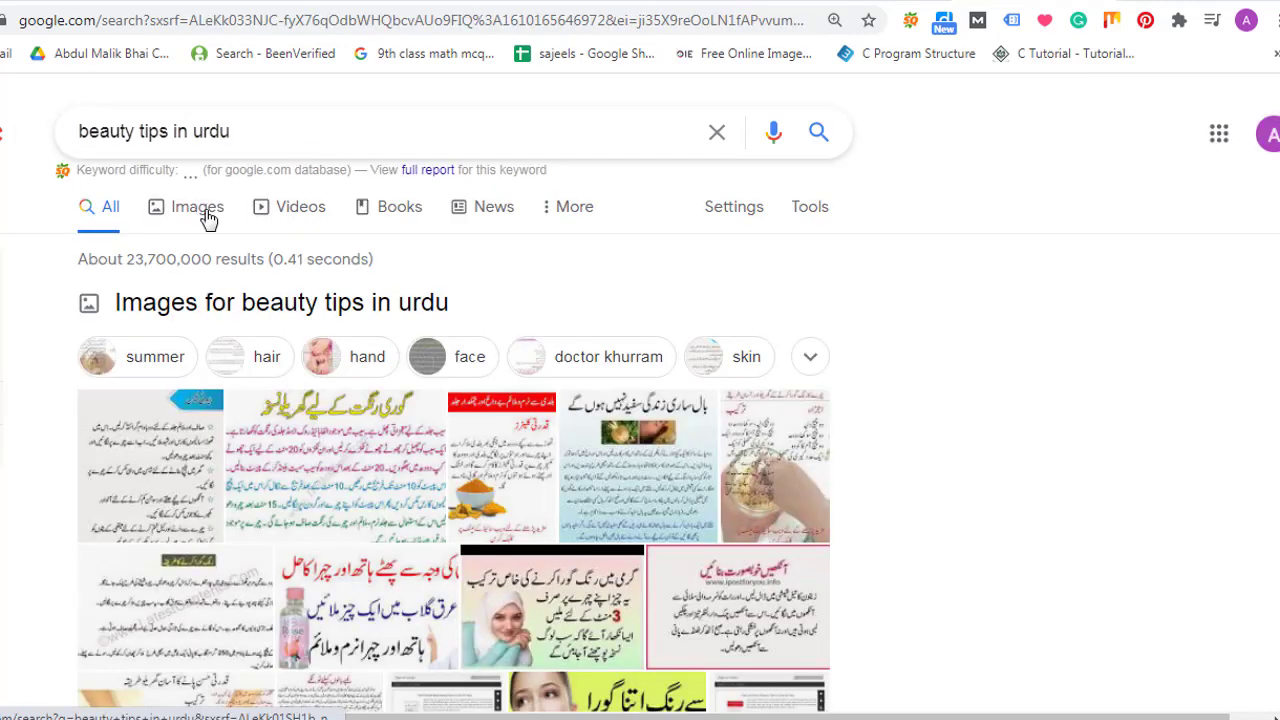
left_click(205, 214)
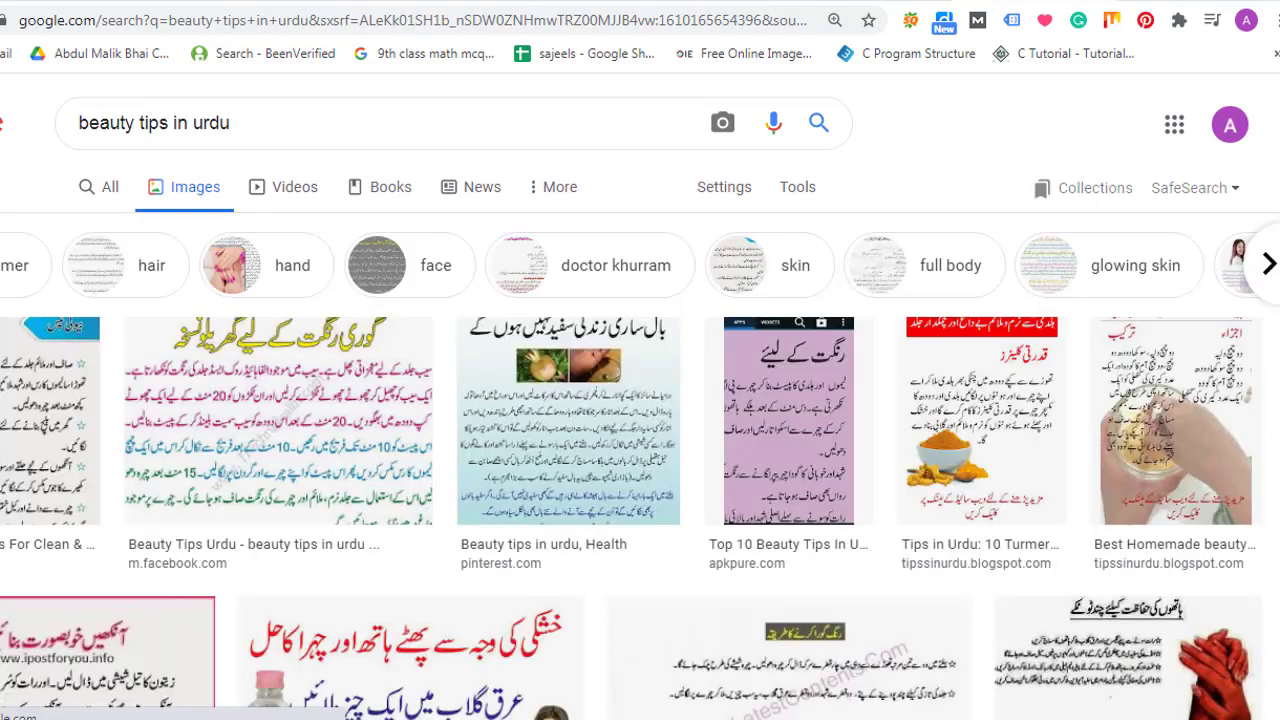
Preview the yellow milk-glass thumbnail in the image results and open the related white face-mask thumbnail with the large 3
scroll(1256, 344, "down", 8)
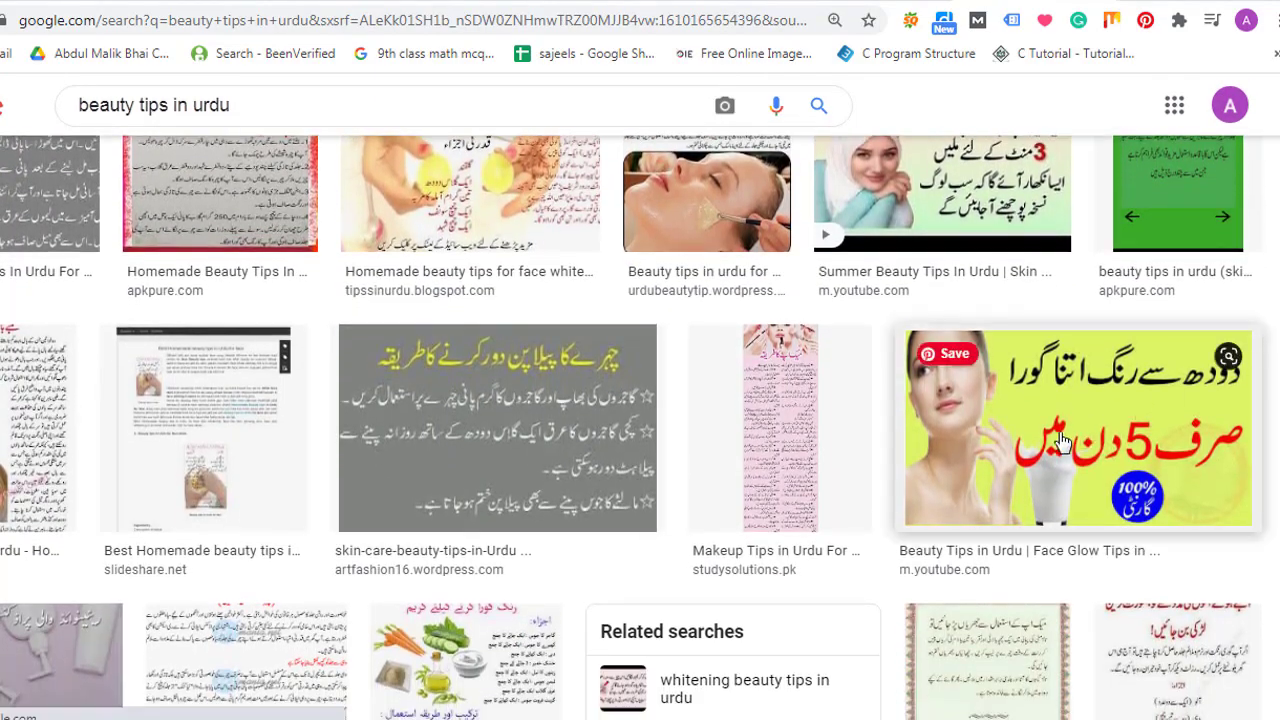
left_click(952, 468)
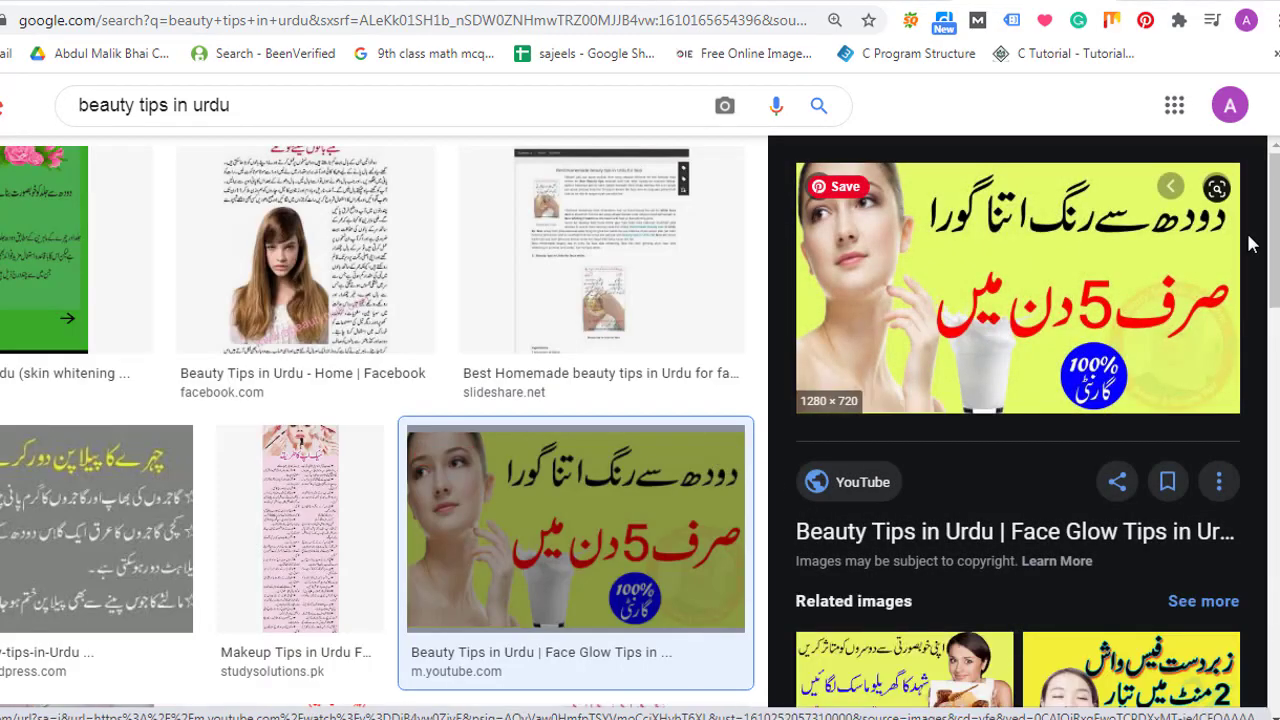
left_click_drag(1272, 231, 1258, 357)
scroll(930, 375, "down", 3)
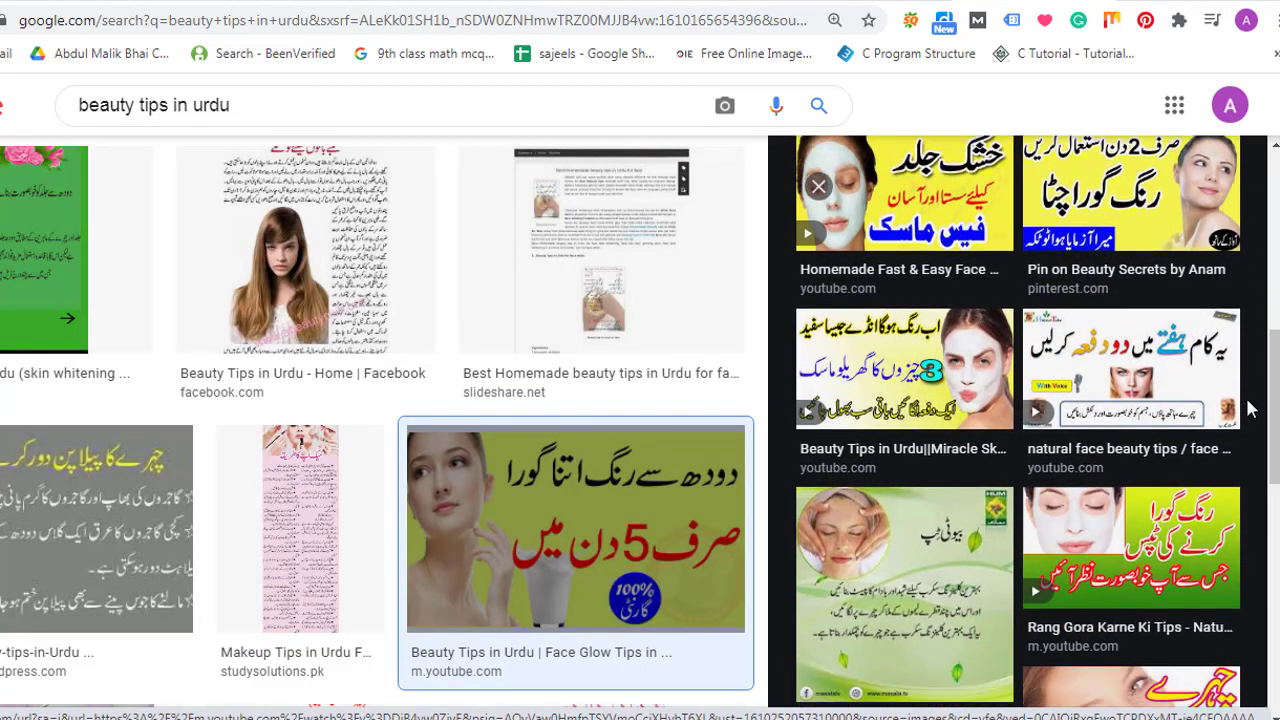
left_click(930, 375)
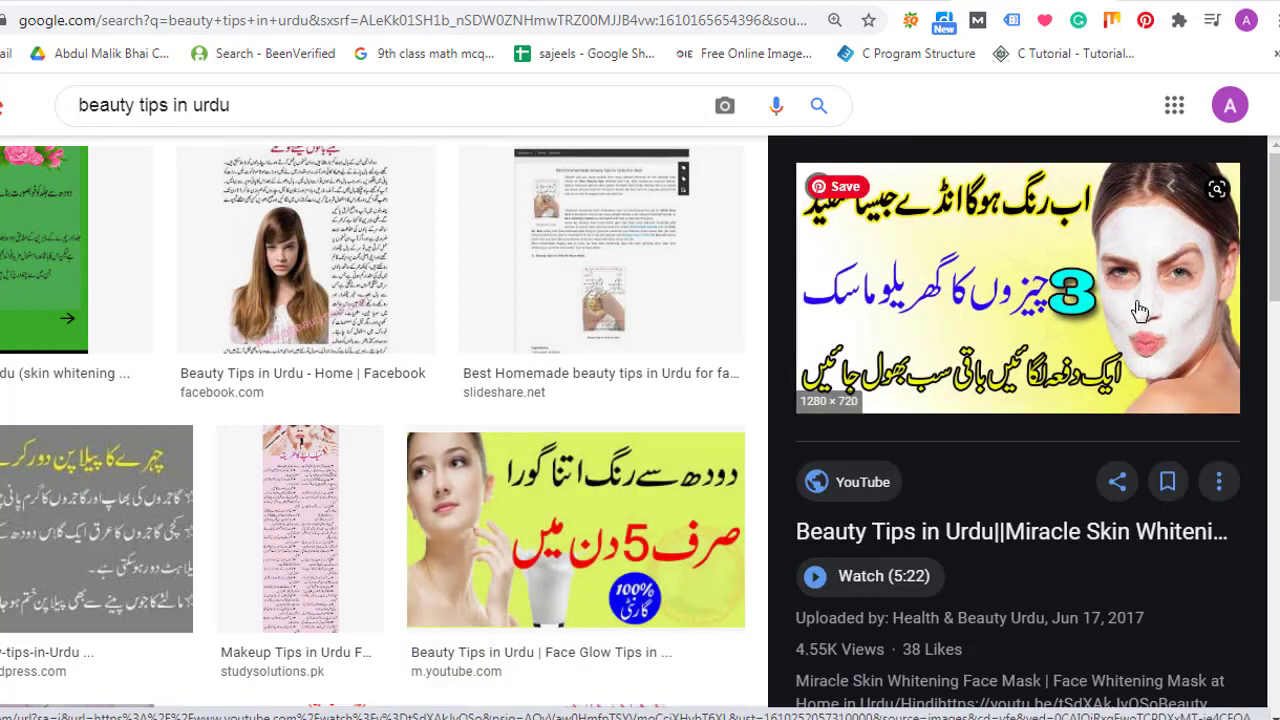
Save the previewed face-mask thumbnail to the D: drive as the JPEG maxresdefault (14)
right_click(957, 344)
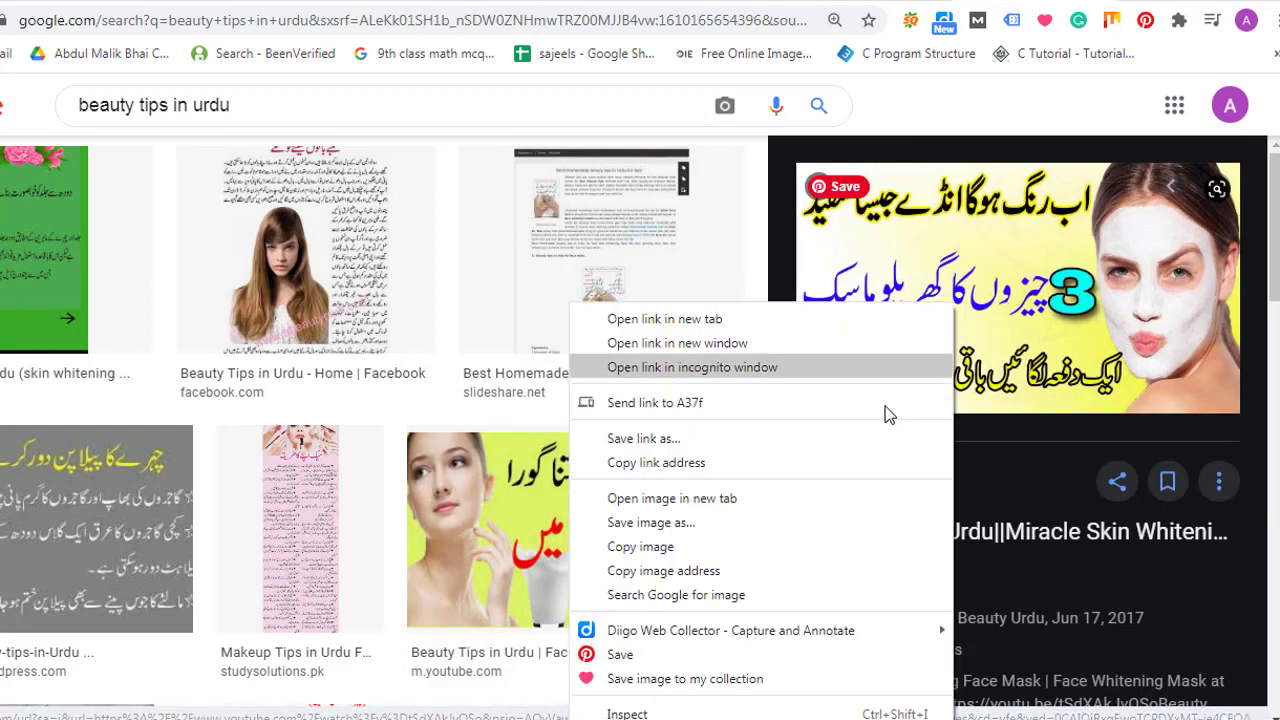
left_click(635, 523)
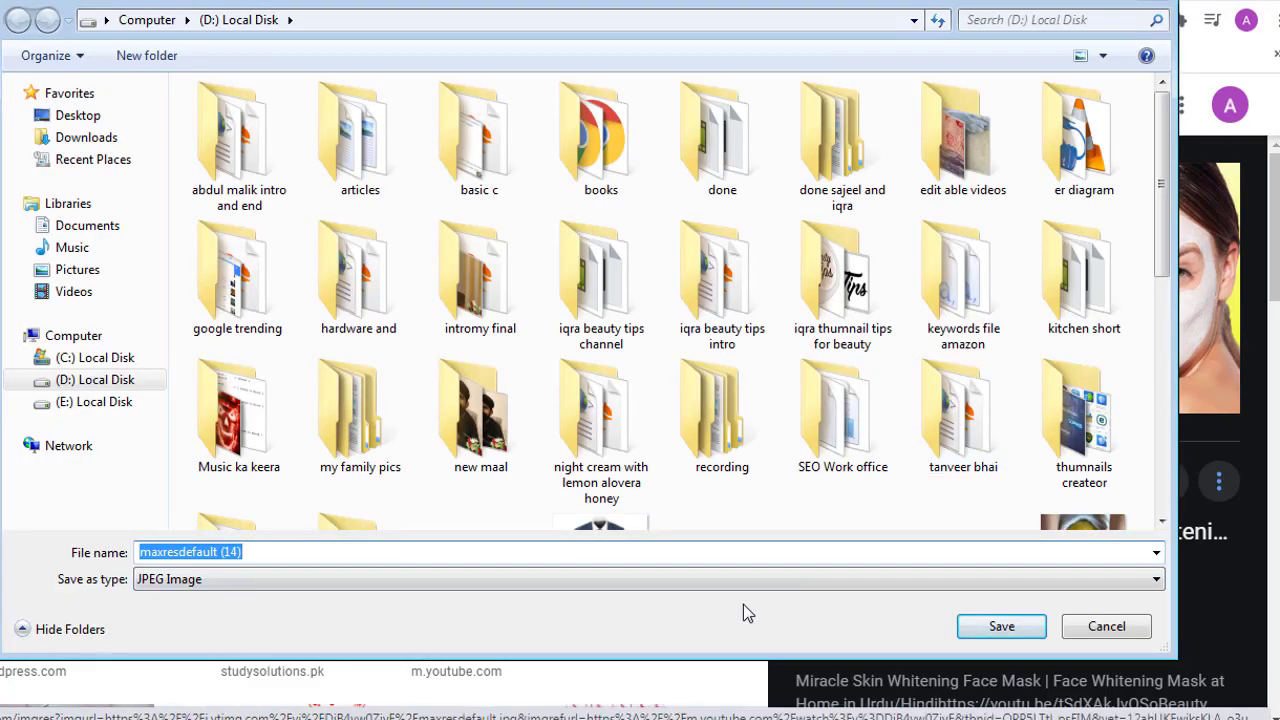
key("Return")
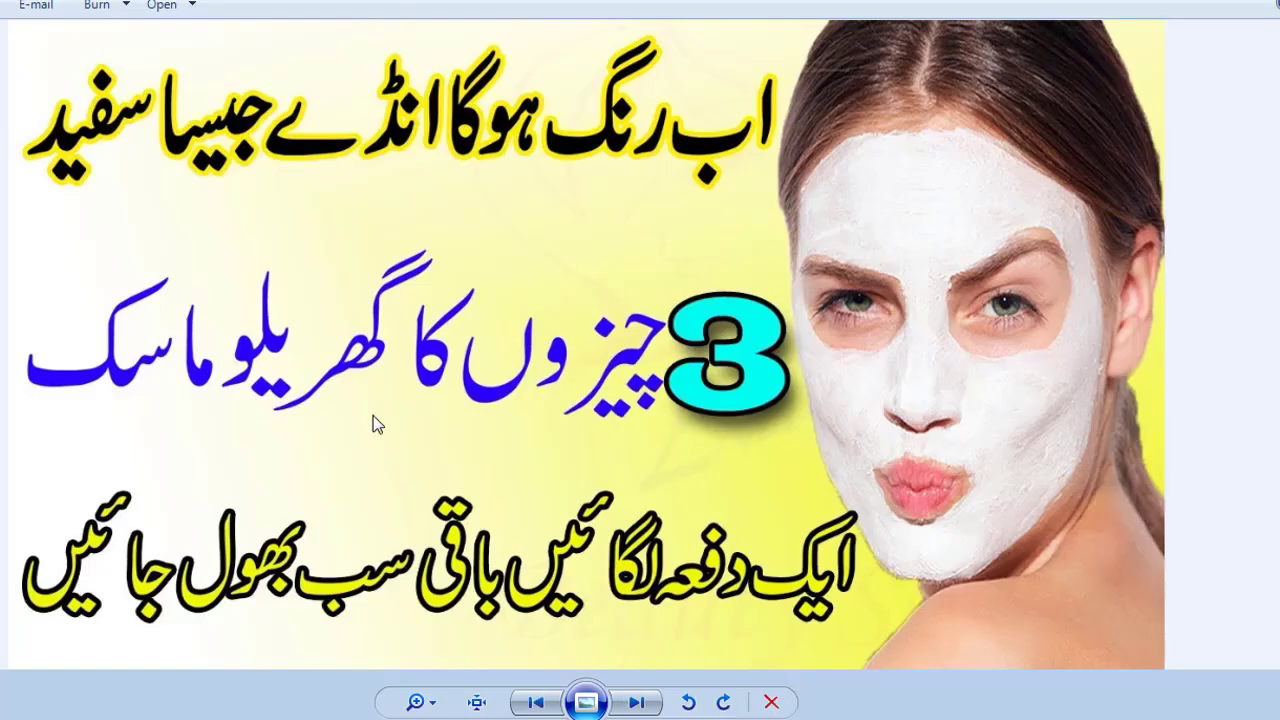
Open the saved face-mask thumbnail with the large 3 in Paint for editing
right_click(373, 415)
mouse_move(580, 432)
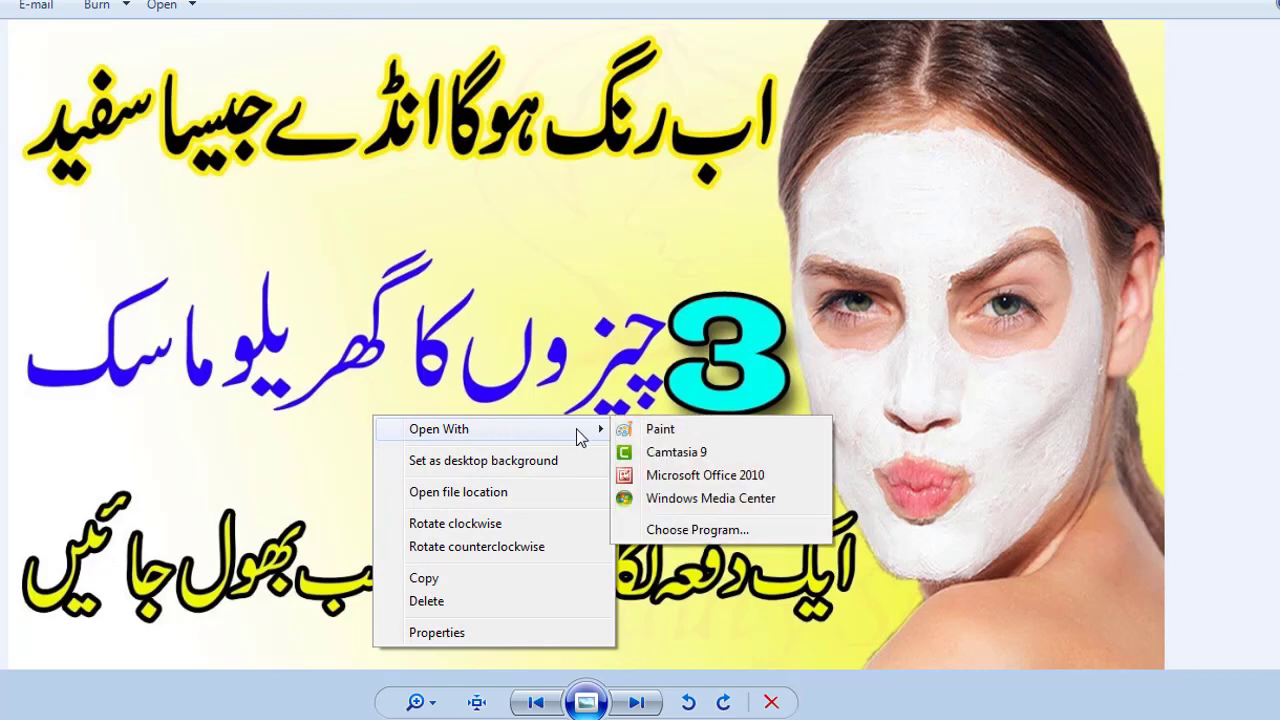
left_click(657, 431)
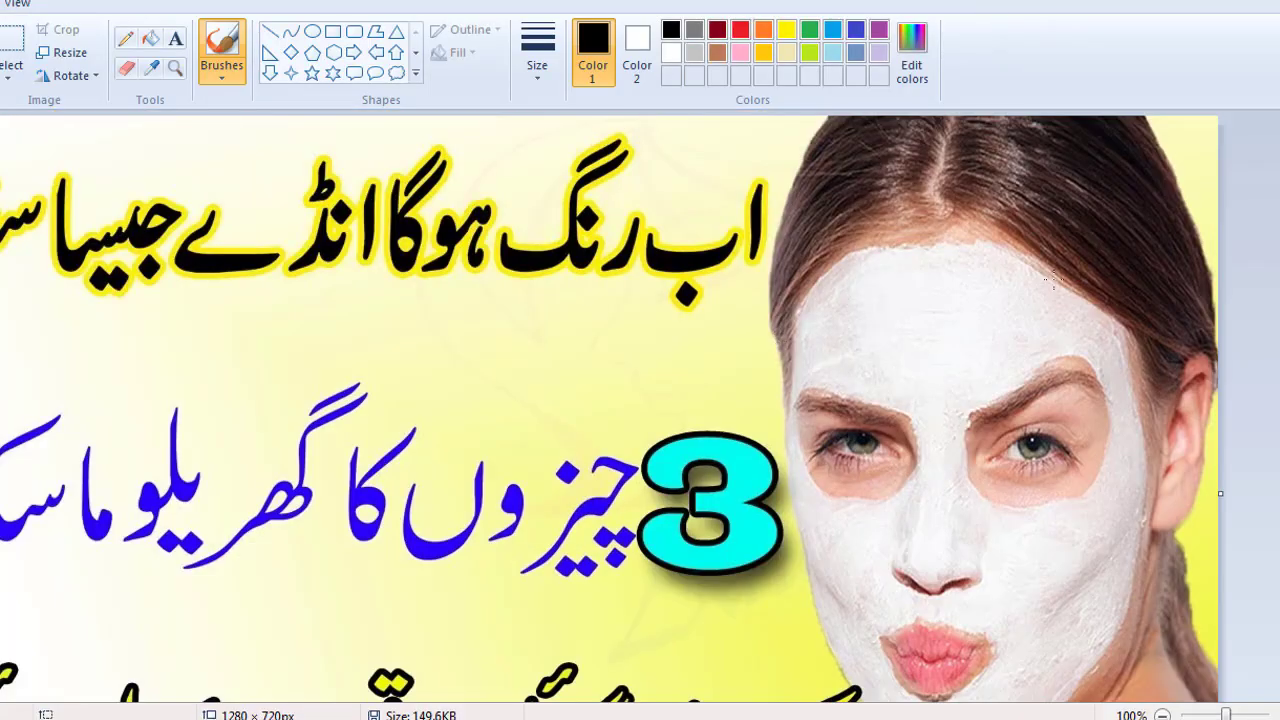
Crop the thumbnail to its uppermost line of Urdu text, about 836 × 206 px, and save the file
left_click(12, 58)
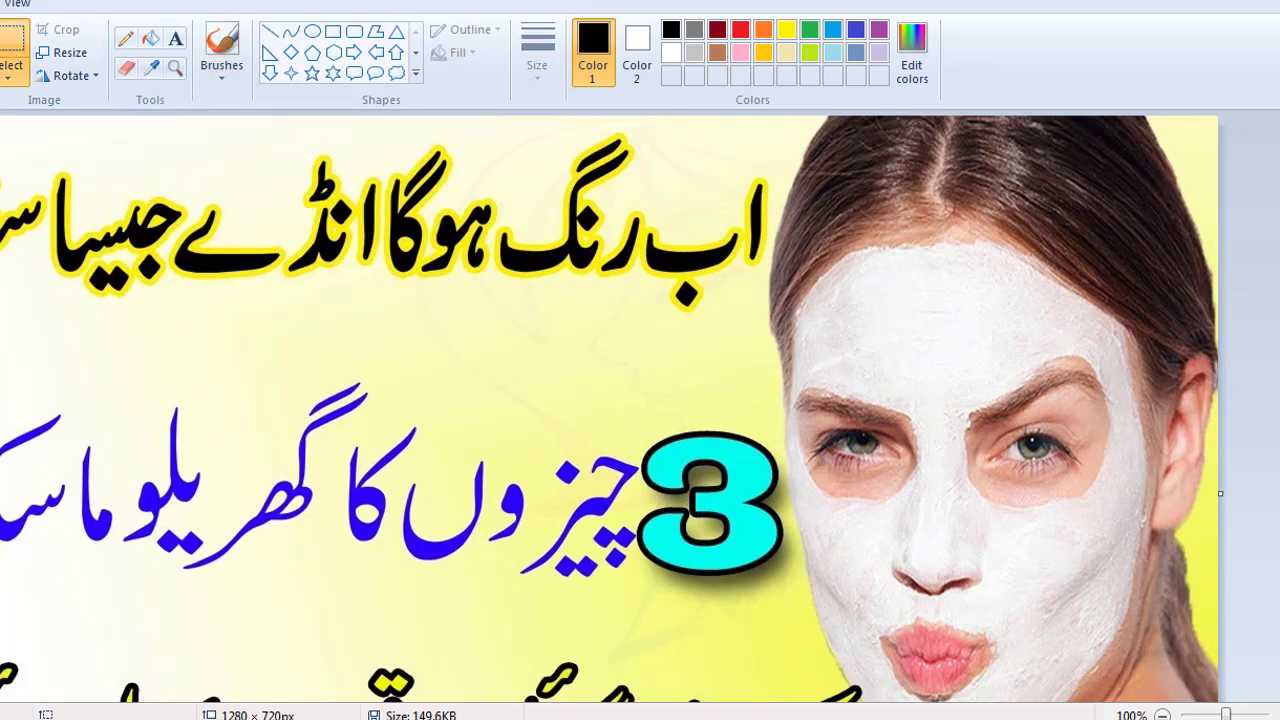
left_click_drag(0, 121, 770, 337)
key("ctrl+shift+x")
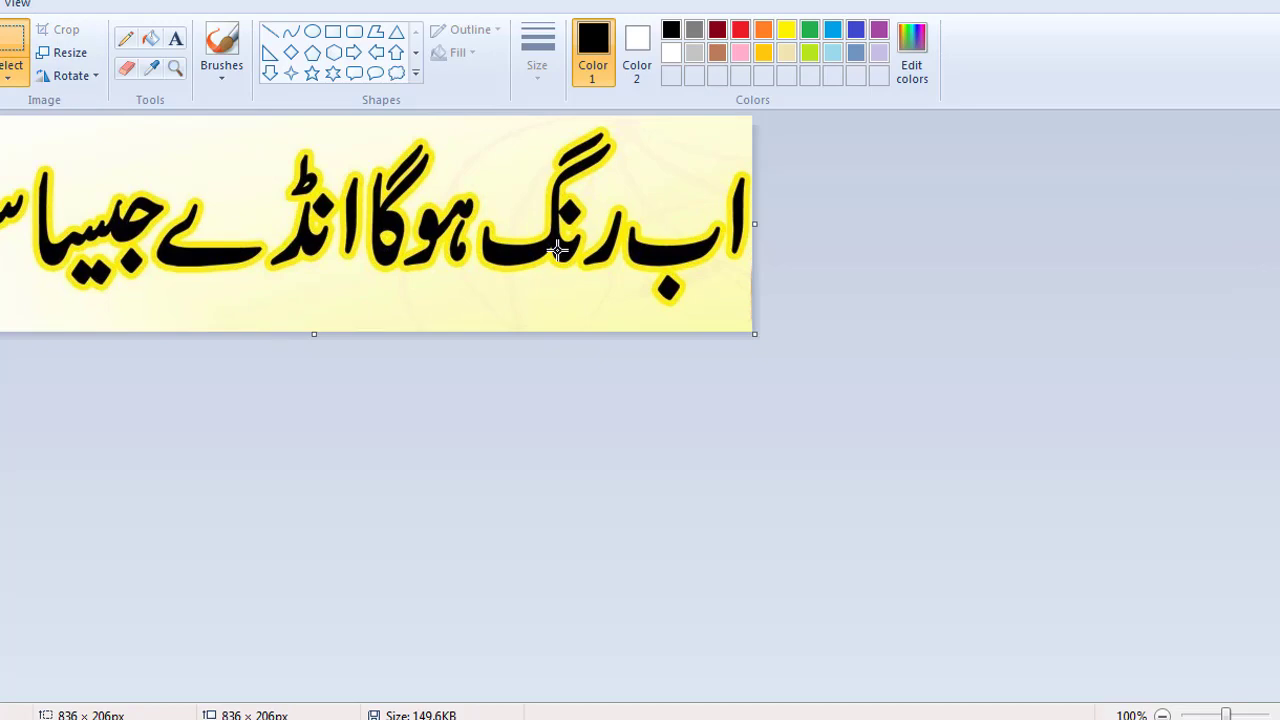
key("ctrl+s")
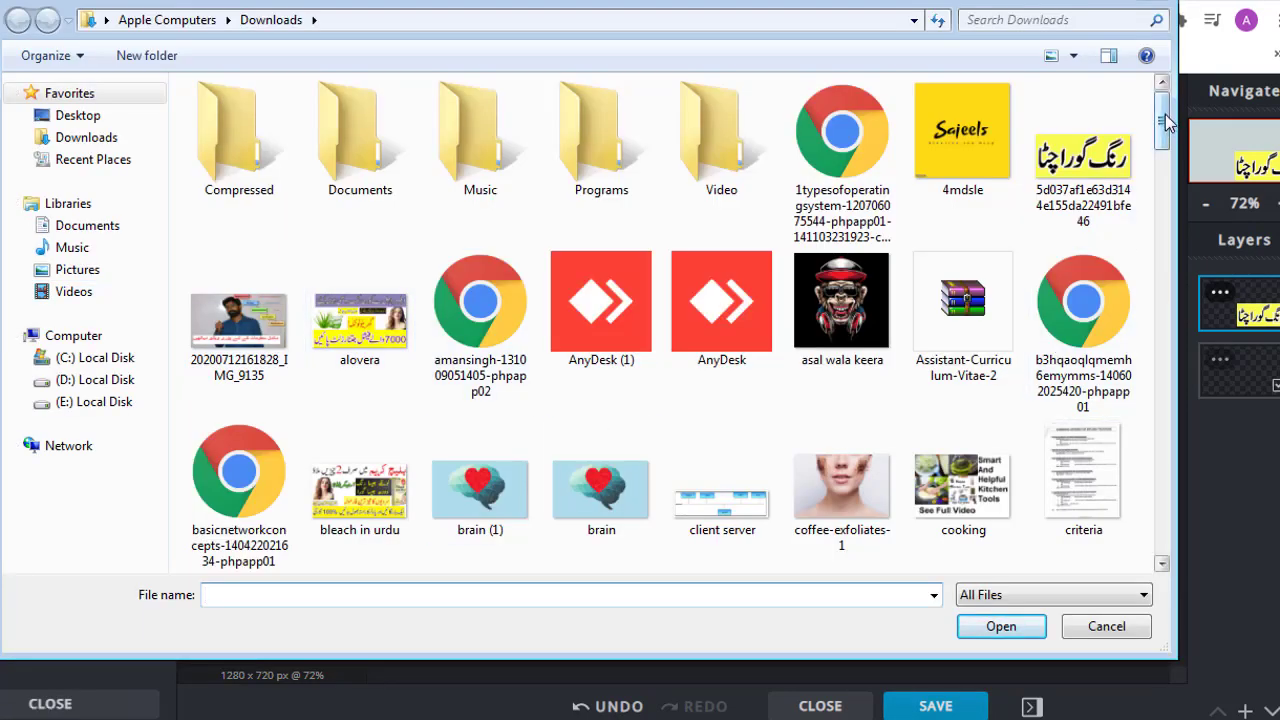
Switch to Pixlr X and add the photo of the smiling woman with a coffee-scrub mask from Downloads
left_click_drag(1166, 120, 1162, 132)
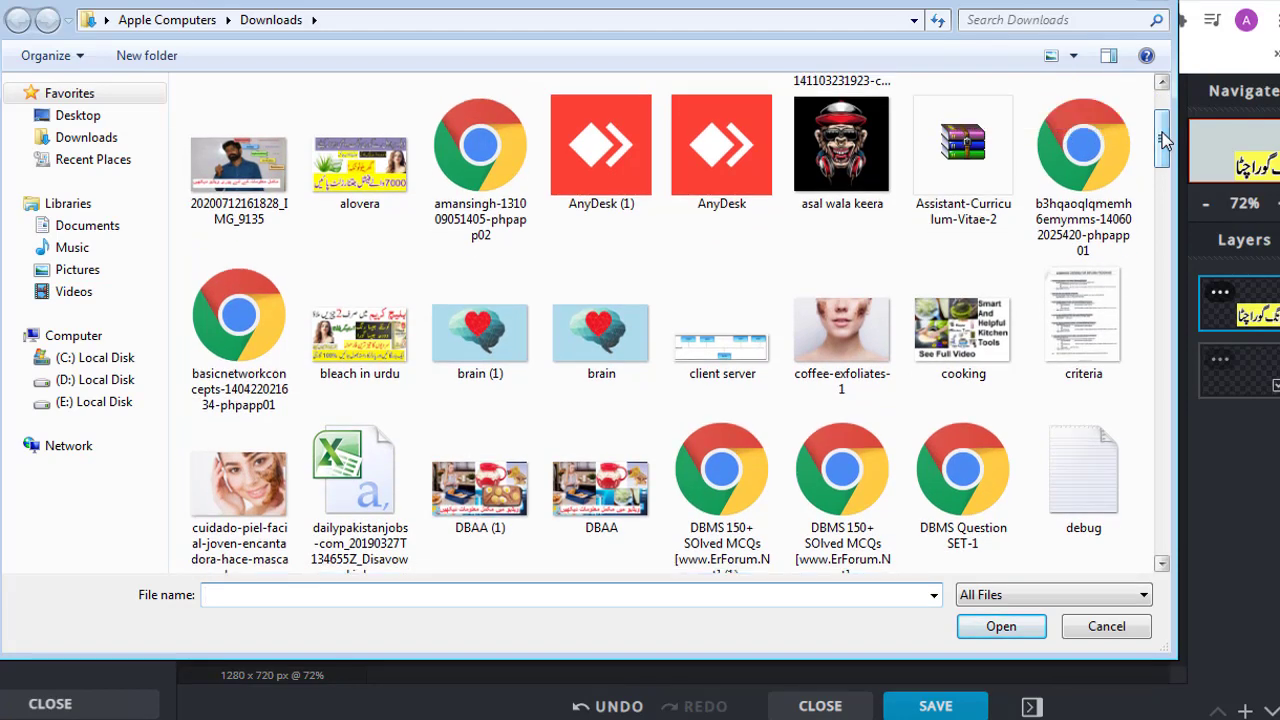
left_click(209, 522)
left_click(999, 627)
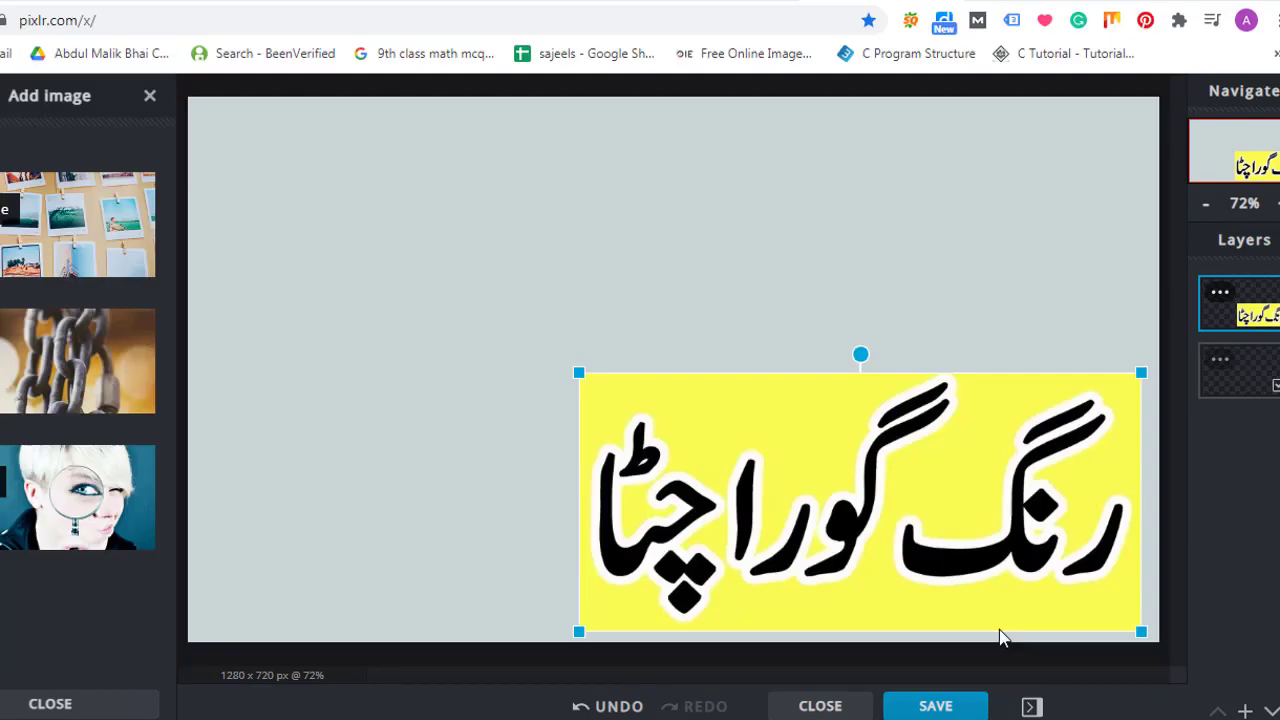
left_click(697, 417)
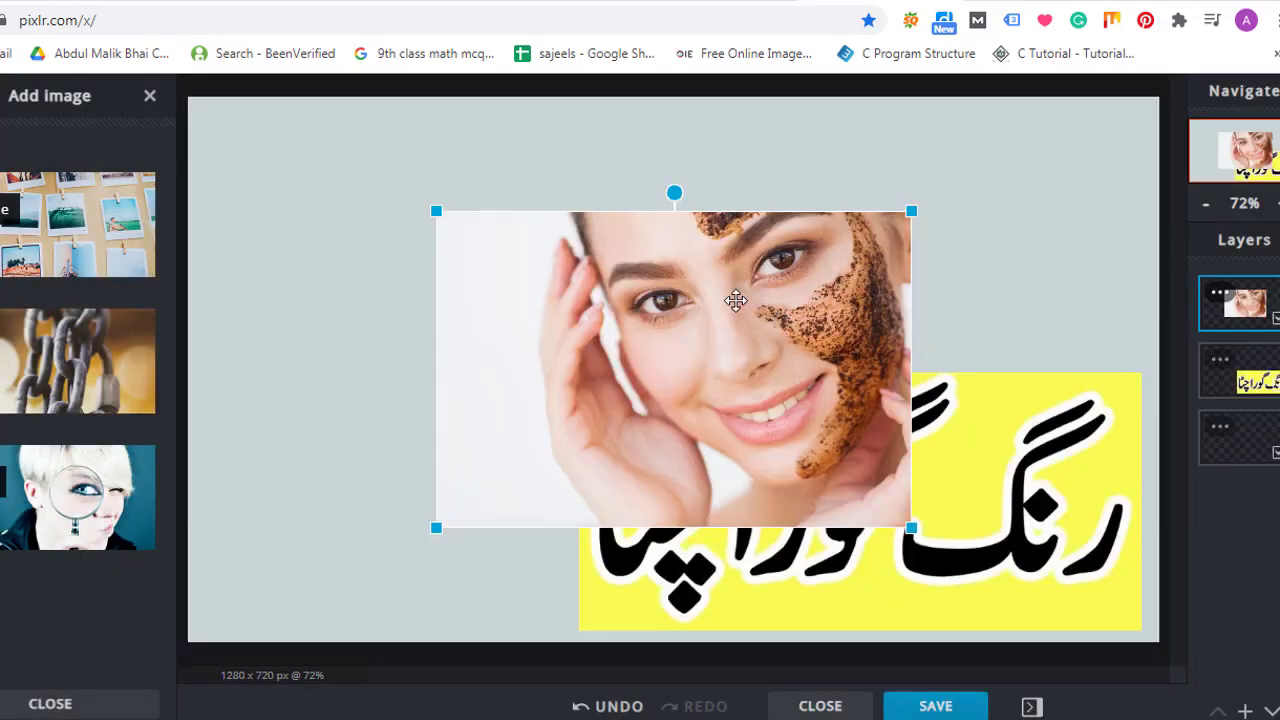
Shrink the woman's photo and place it in the upper-right corner of the canvas
left_click_drag(697, 294, 665, 281)
left_click_drag(532, 231, 583, 196)
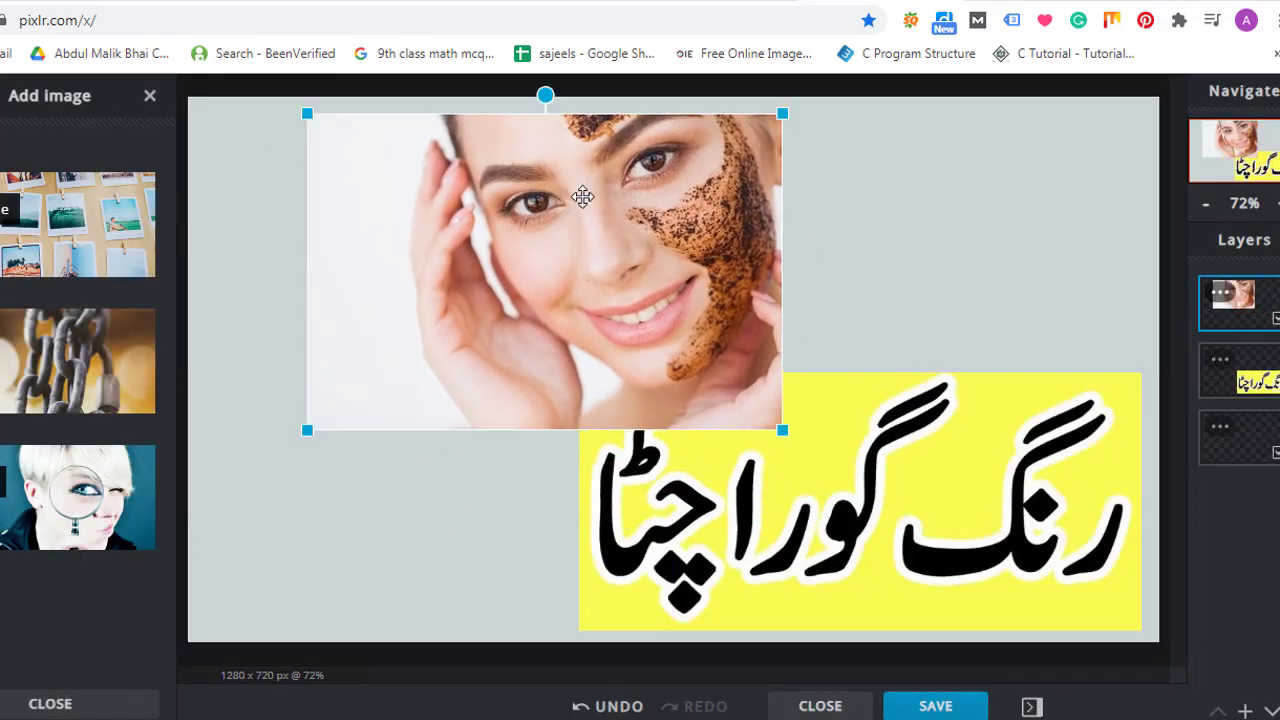
left_click_drag(783, 116, 695, 172)
left_click_drag(512, 263, 980, 185)
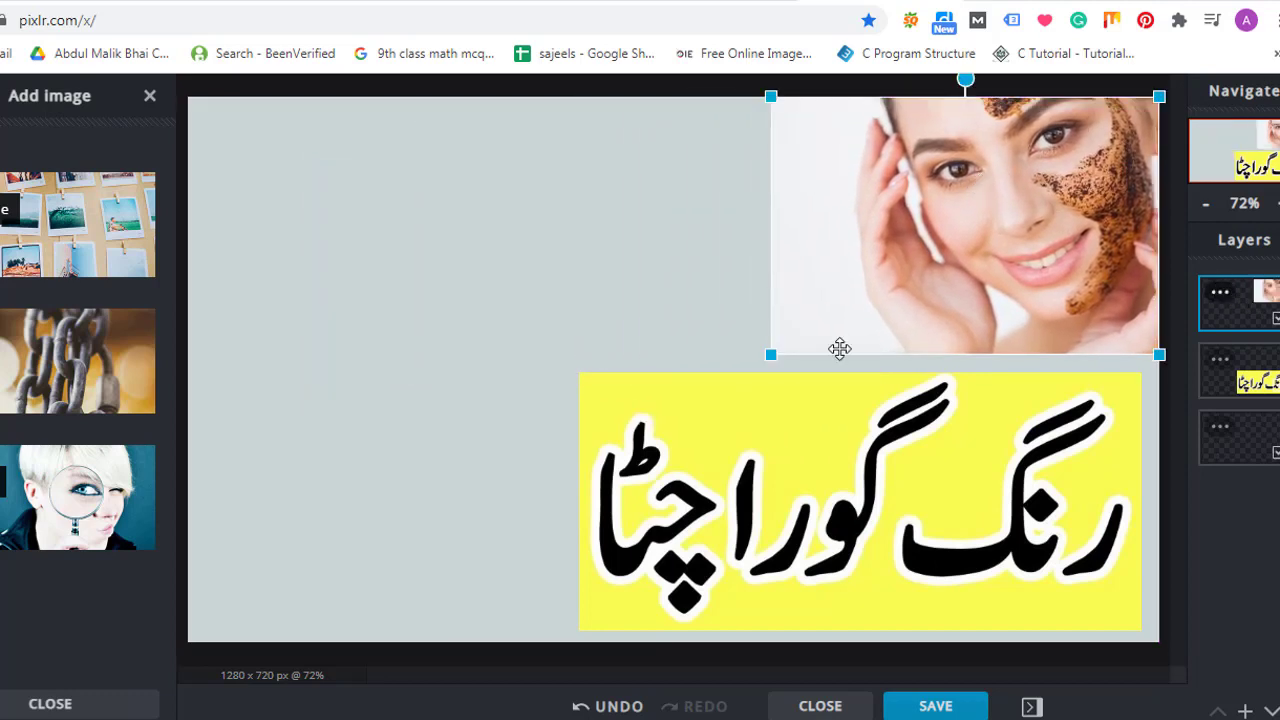
Shrink the yellow Urdu text image and move it to the canvas's left middle, and move the woman's photo to the lower-right corner
left_click(1123, 398)
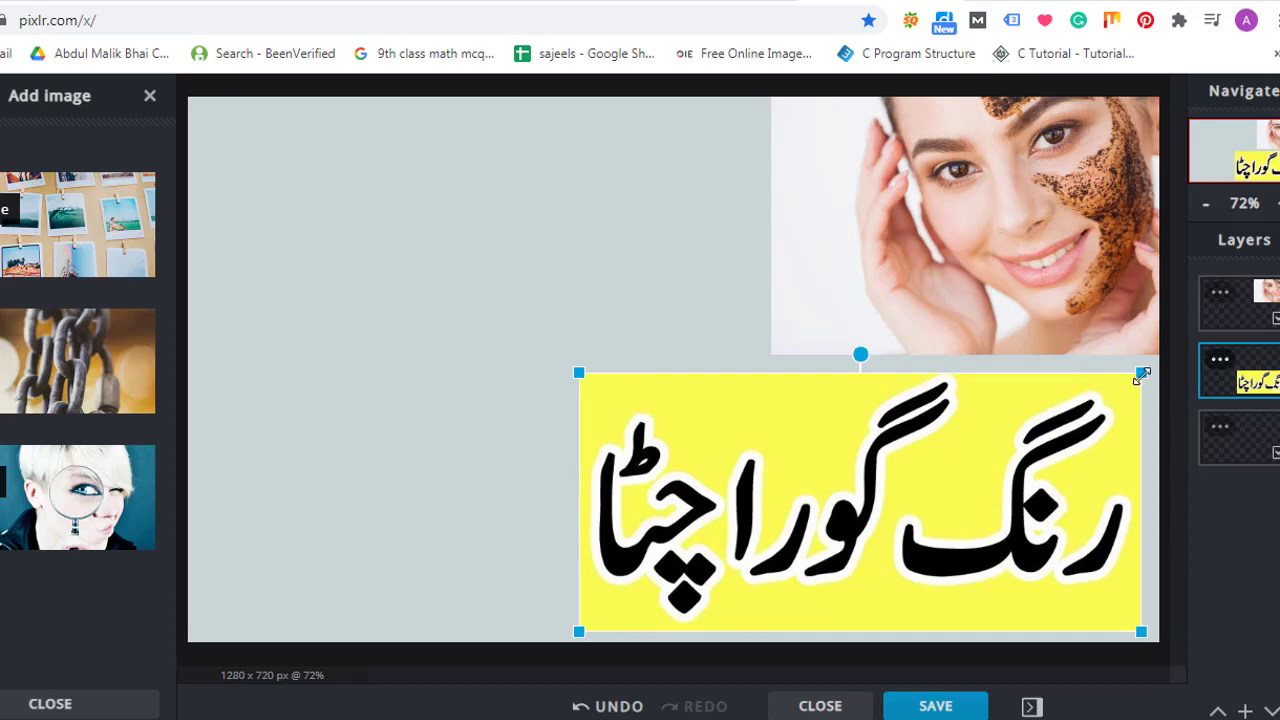
left_click_drag(1141, 374, 966, 400)
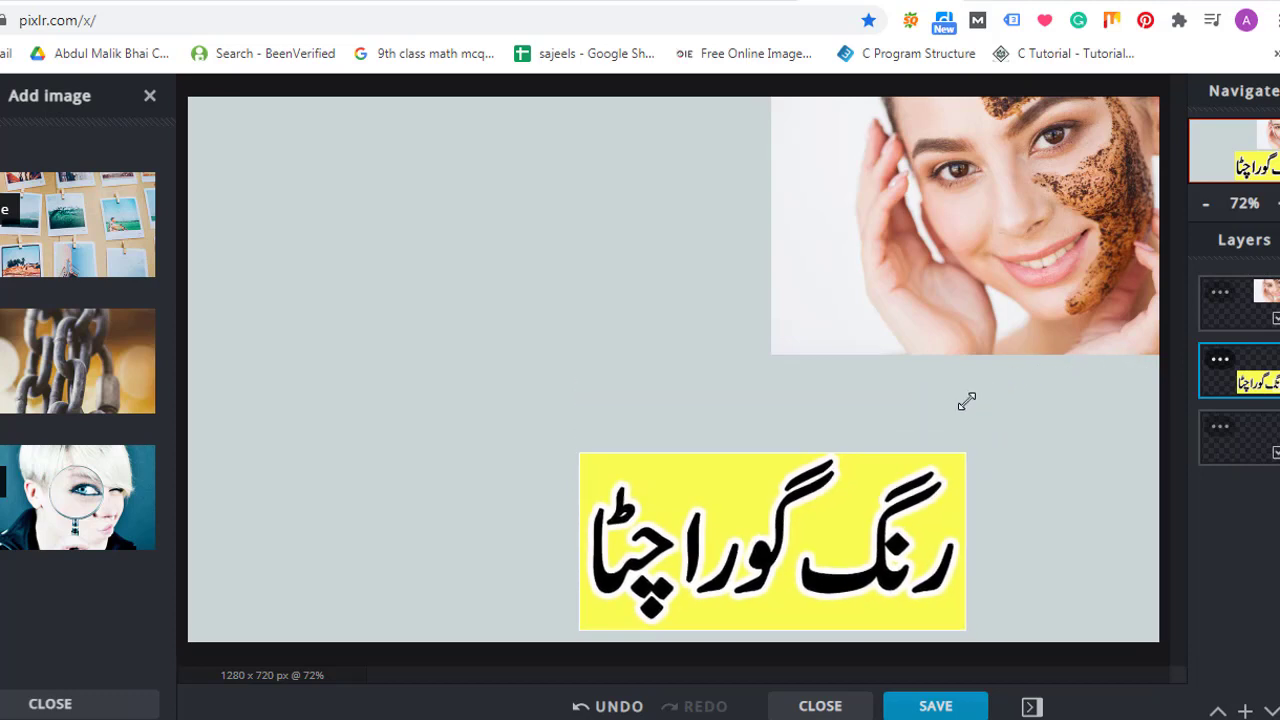
left_click_drag(727, 513, 400, 224)
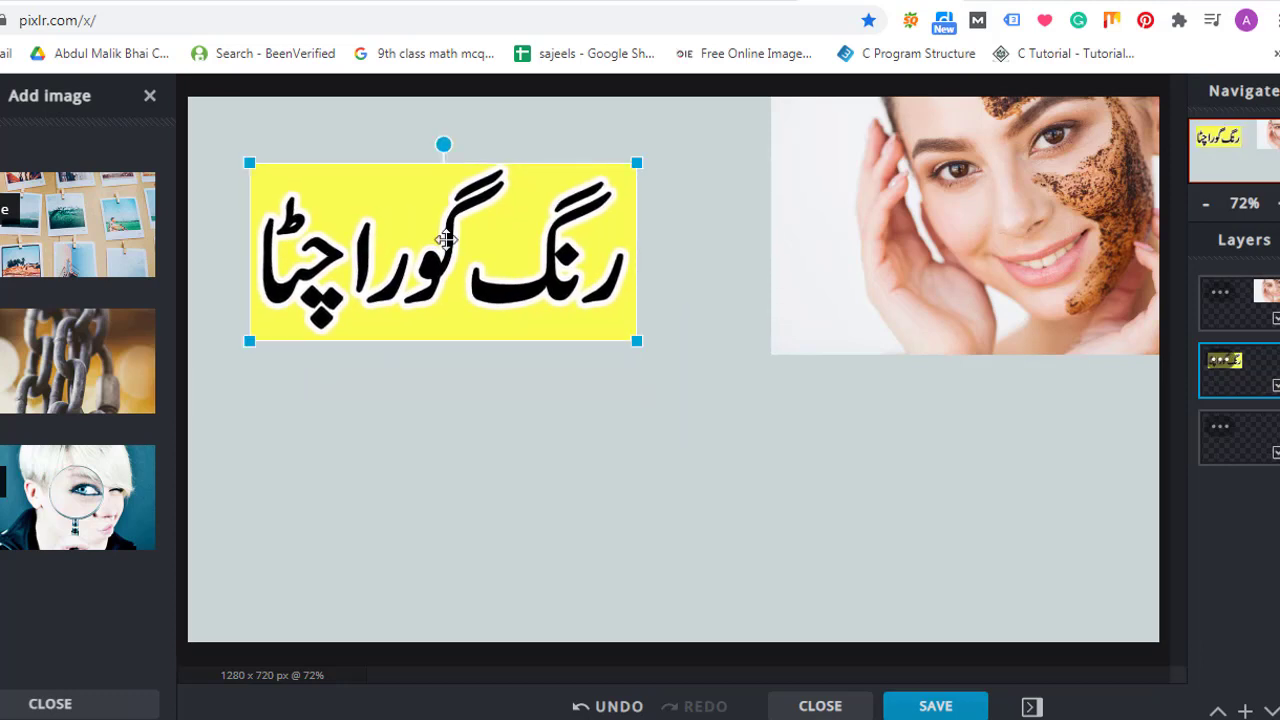
left_click_drag(887, 243, 880, 525)
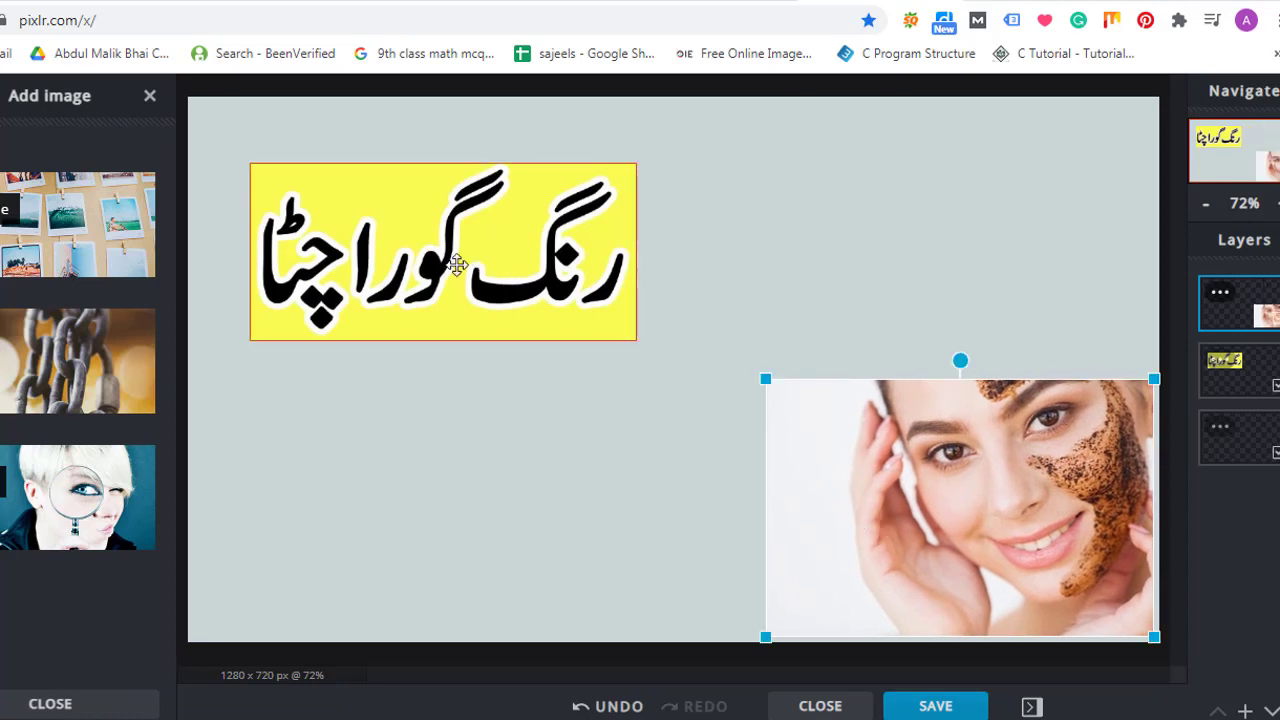
left_click_drag(442, 268, 426, 420)
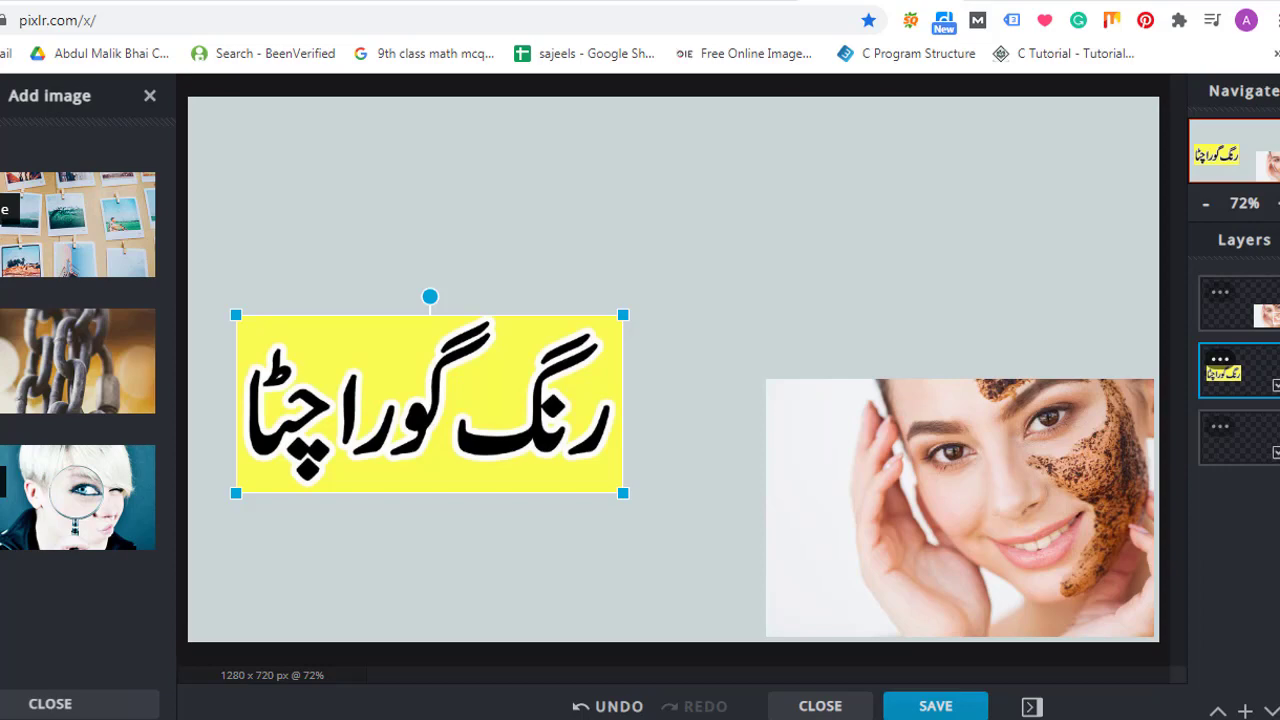
Add a text layer reading "how to create" in a decorative brush-style font and dismiss the advertisement
key("t")
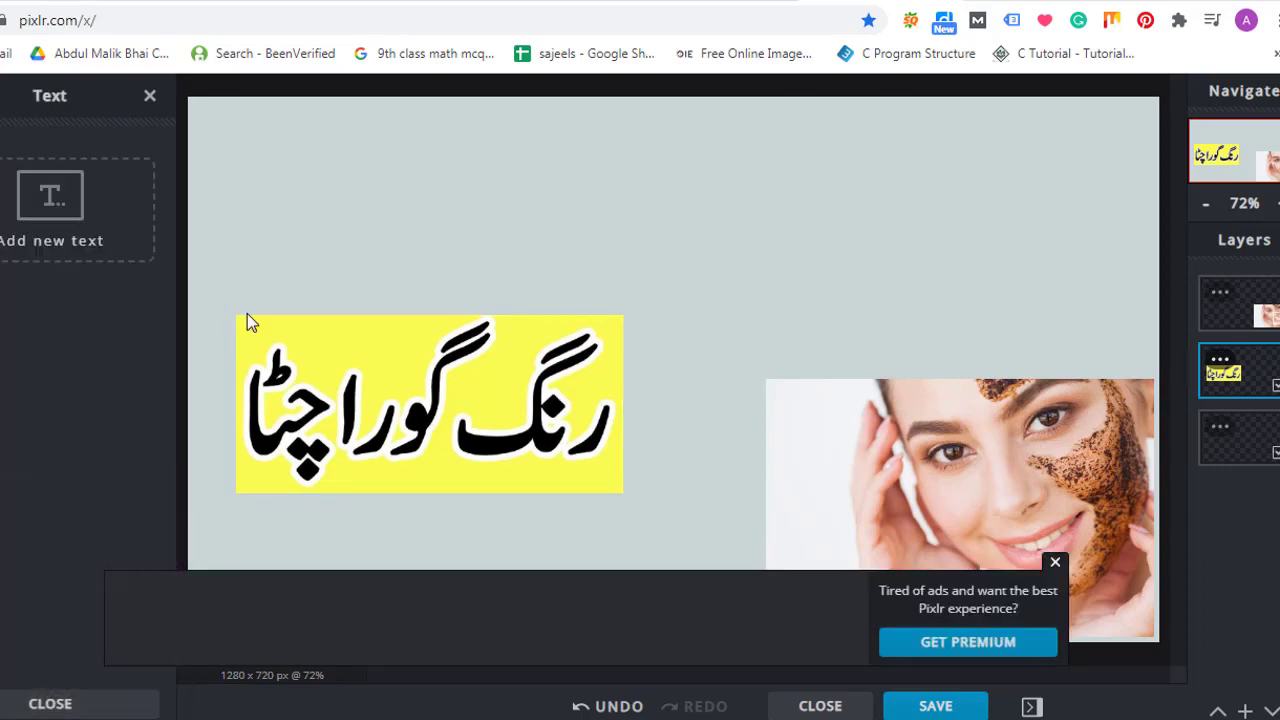
left_click(95, 242)
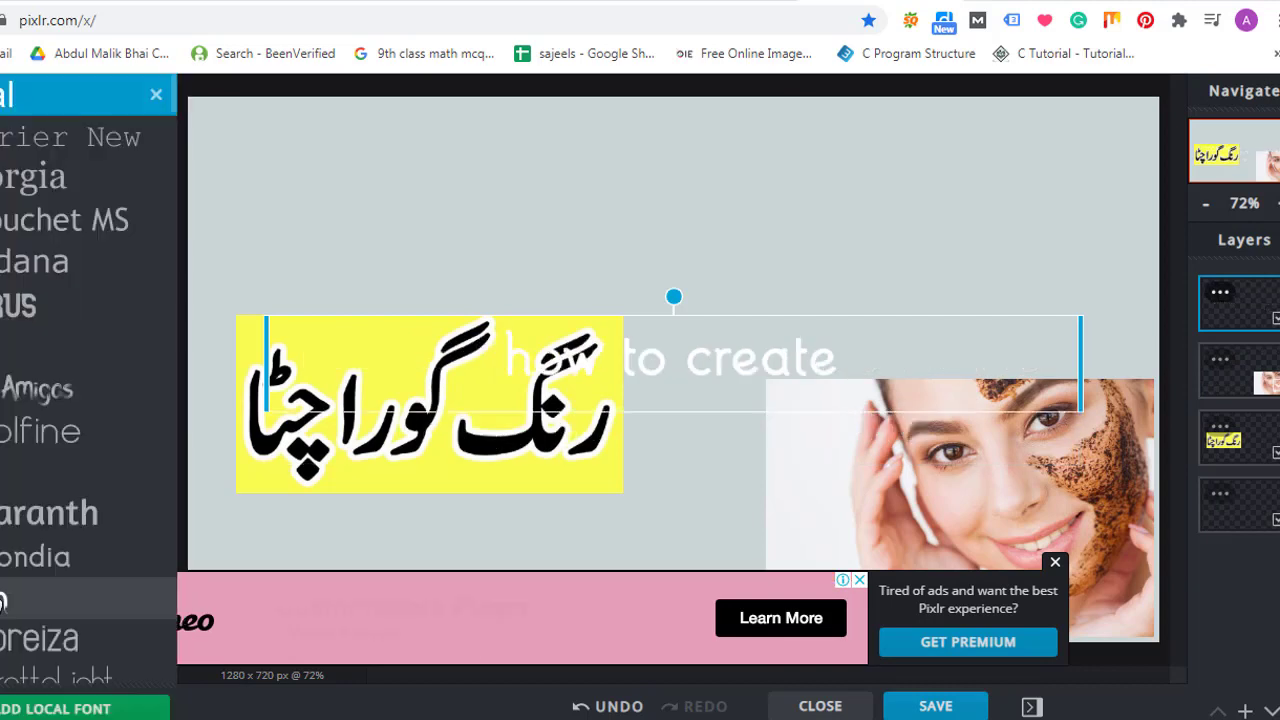
left_click(2, 604)
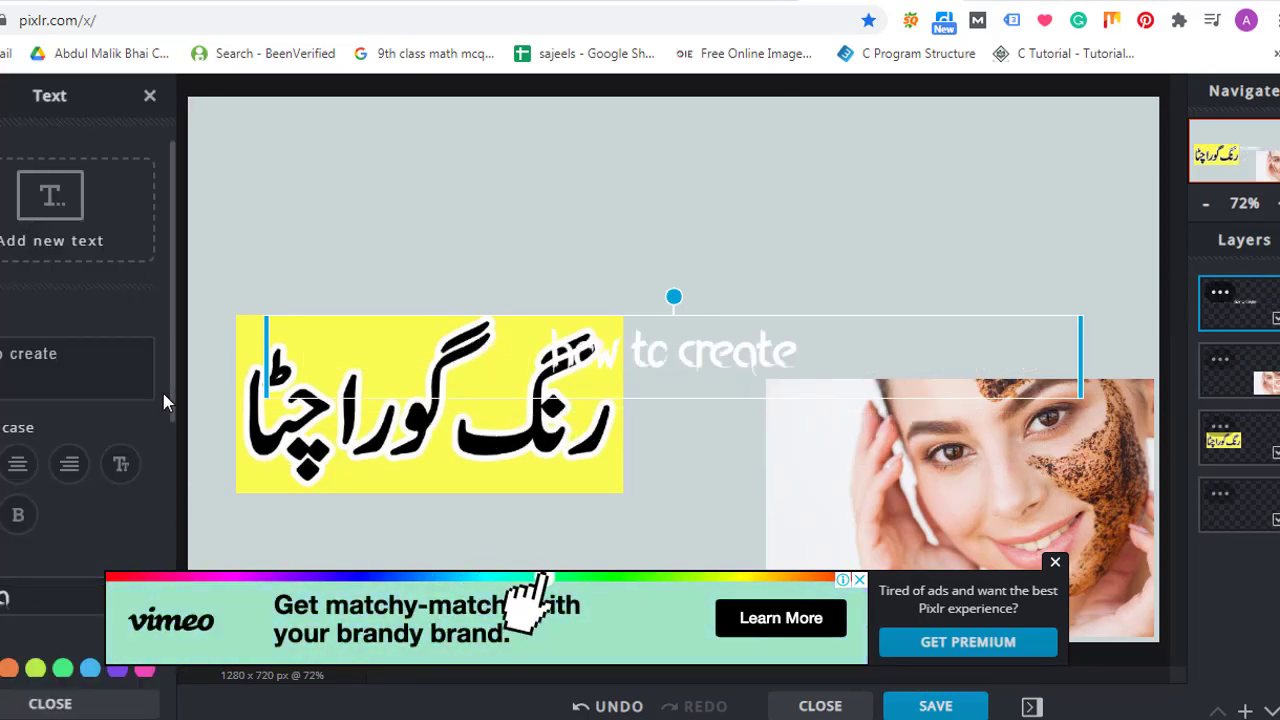
left_click(1055, 563)
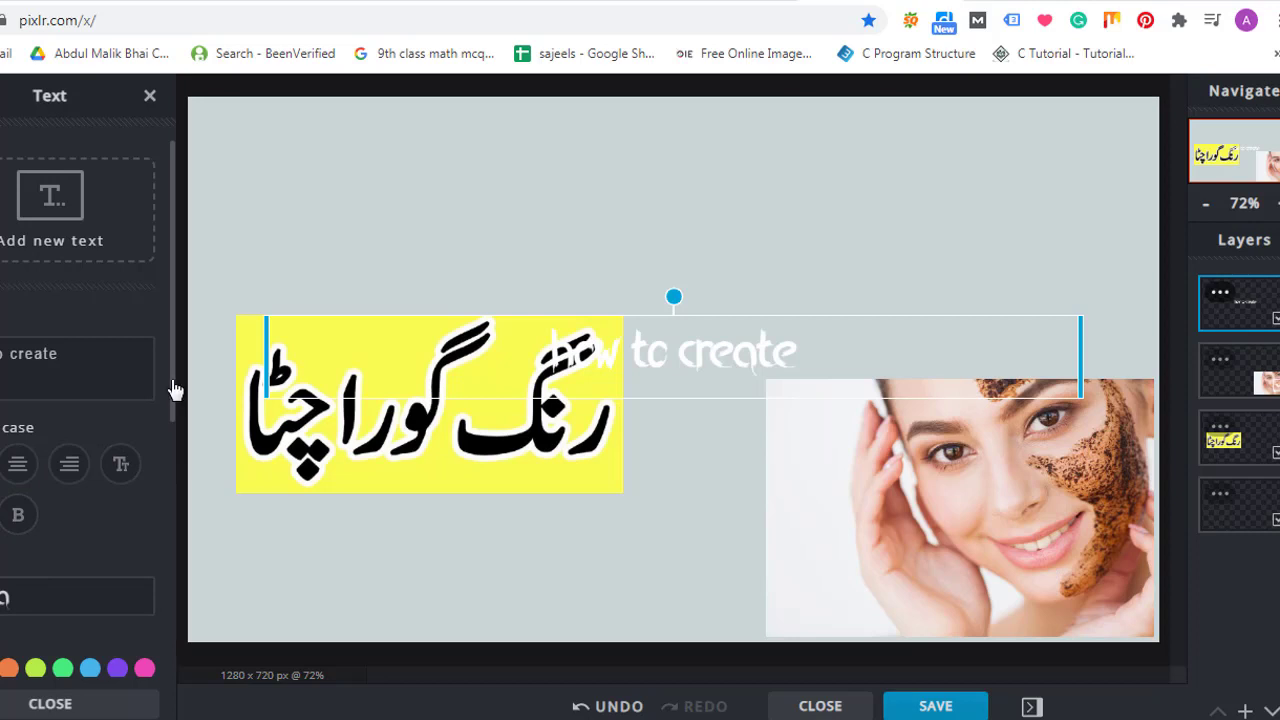
Colour the "how to create" text deep orange and move it above the Urdu text image
left_click_drag(175, 388, 163, 449)
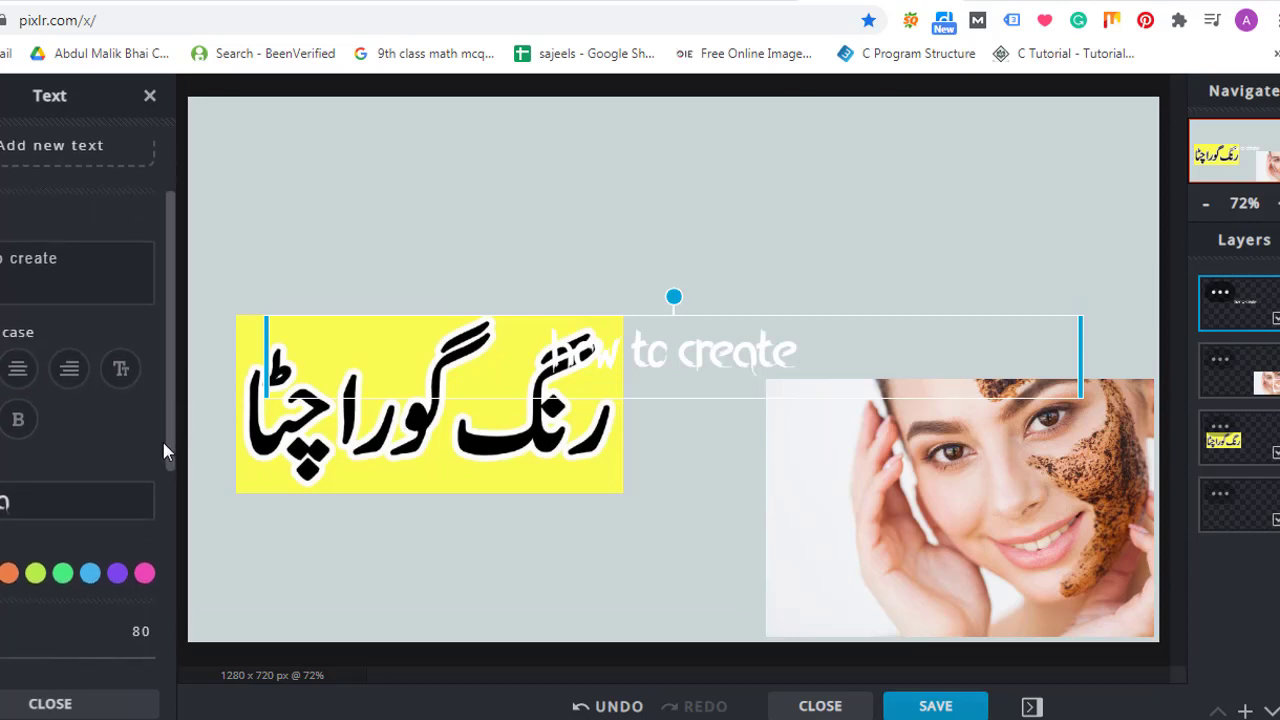
left_click(8, 572)
left_click_drag(609, 360, 622, 197)
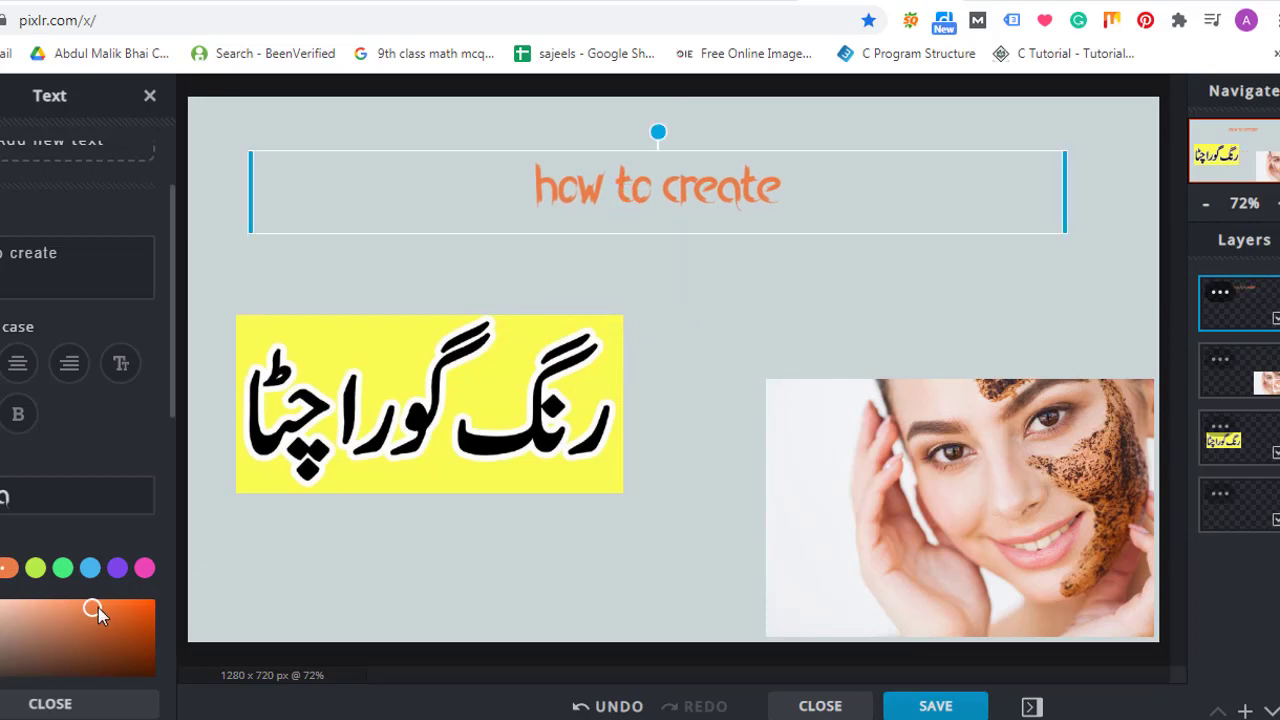
left_click_drag(98, 607, 121, 610)
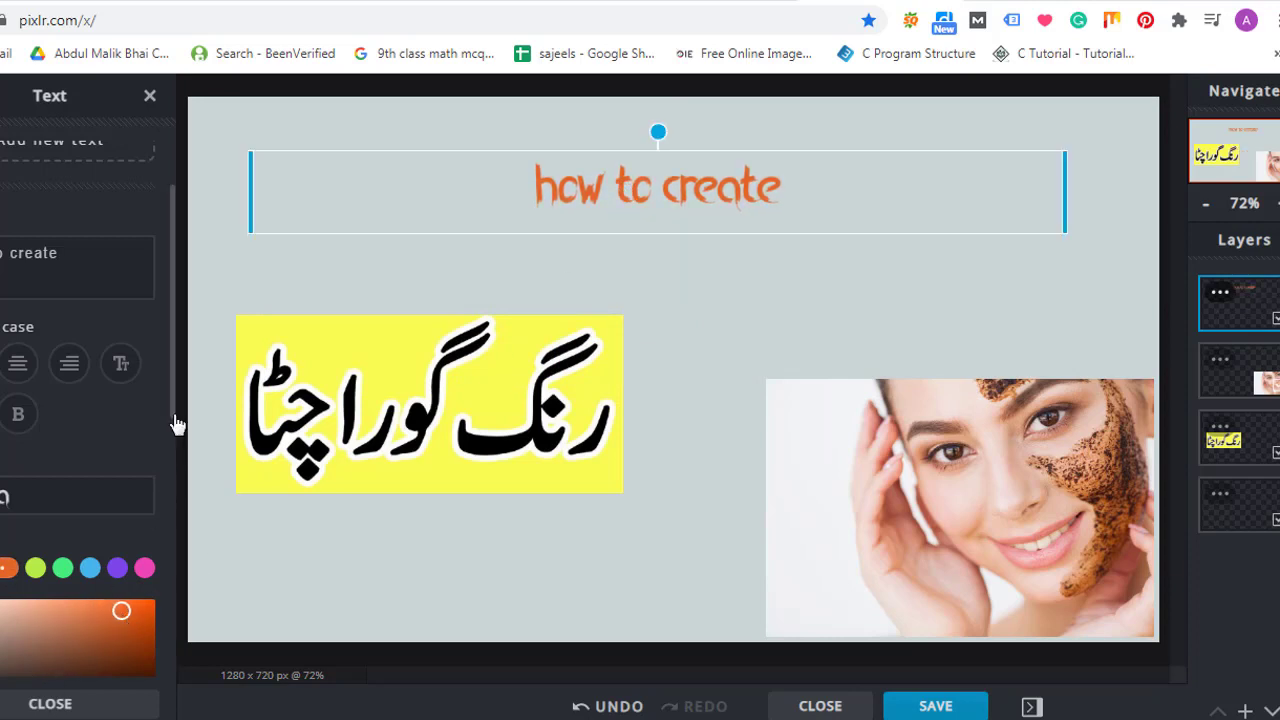
Make the "how to create" text bold, enlarge it to size 217 and shift it slightly upward
left_click(19, 415)
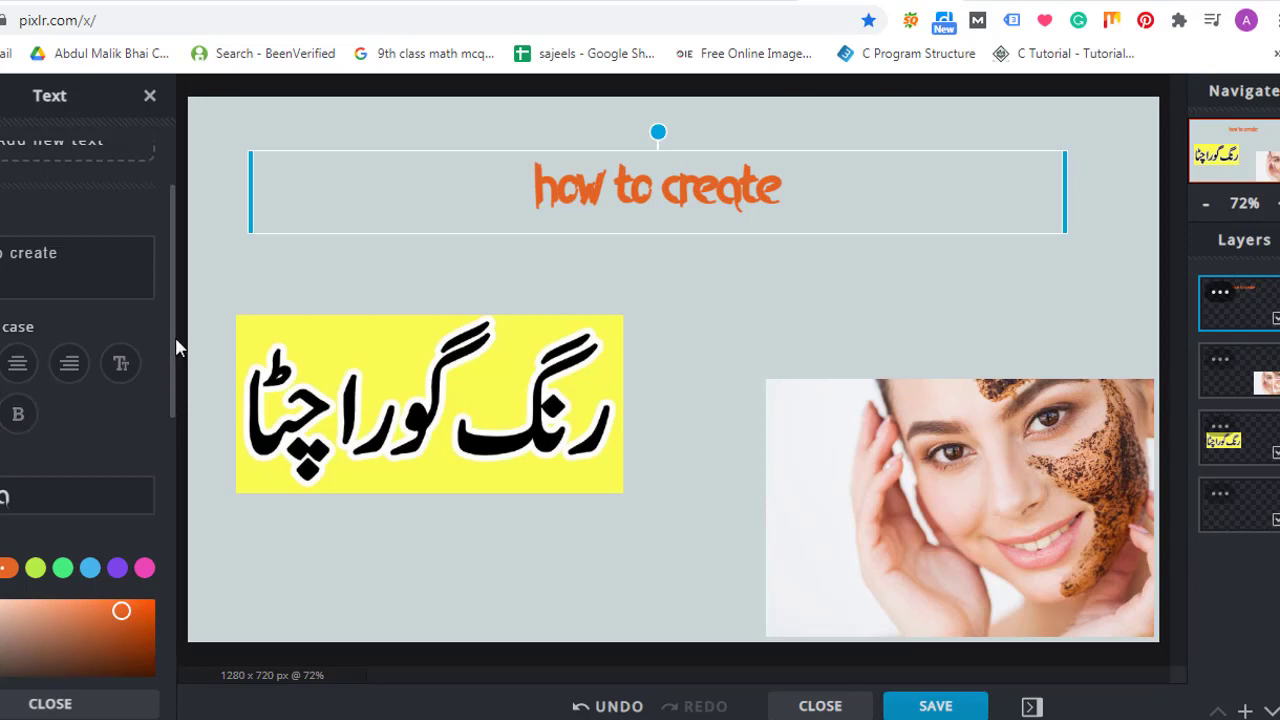
scroll(157, 429, "down", 3)
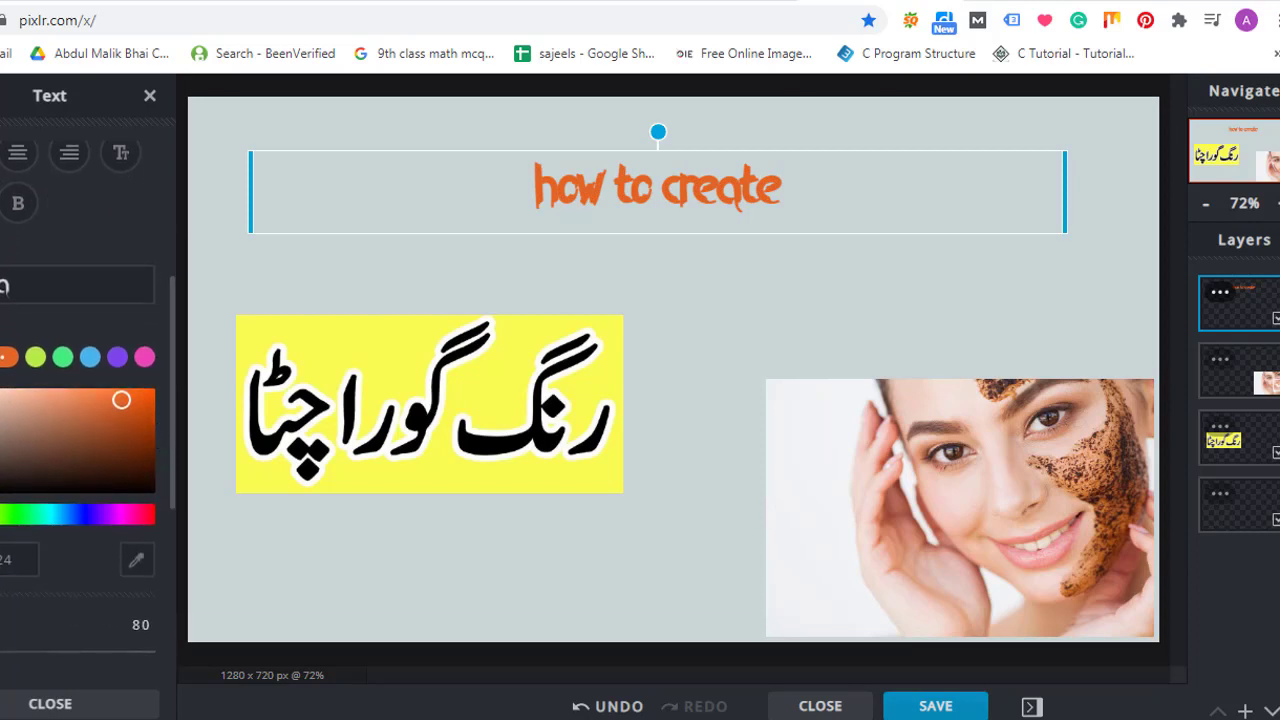
left_click_drag(0, 652, 2, 652)
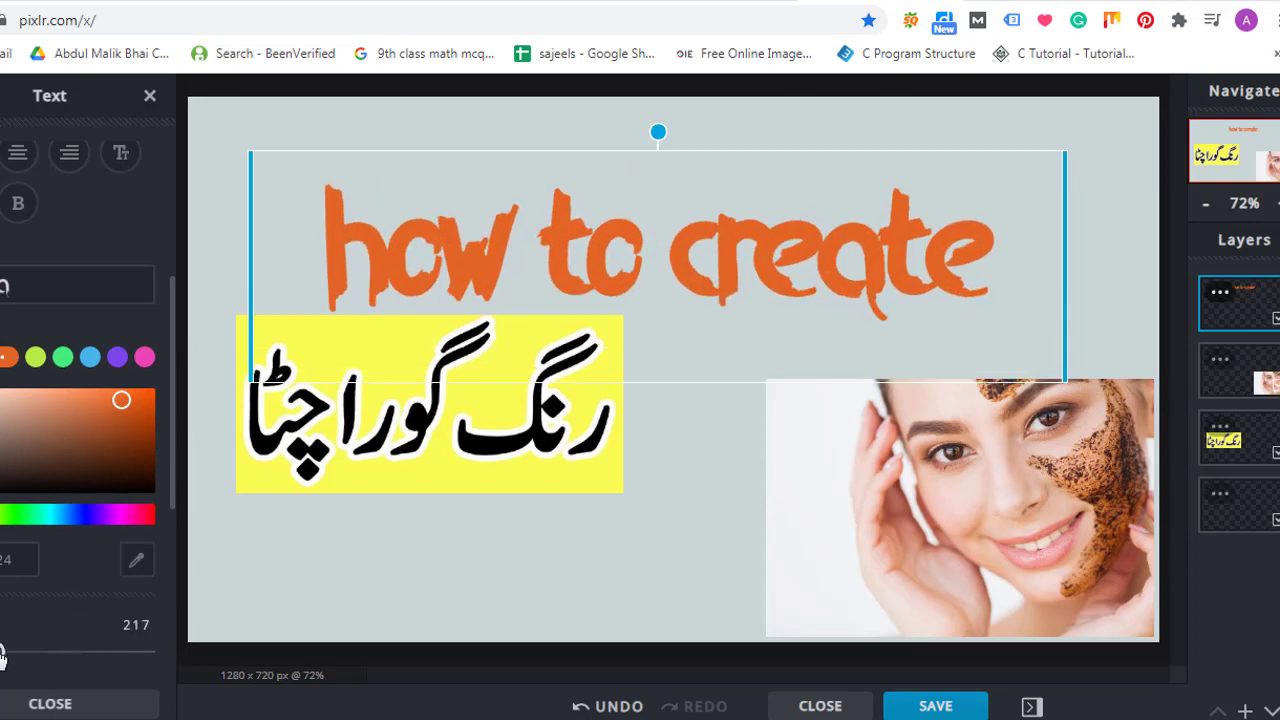
left_click_drag(707, 307, 706, 275)
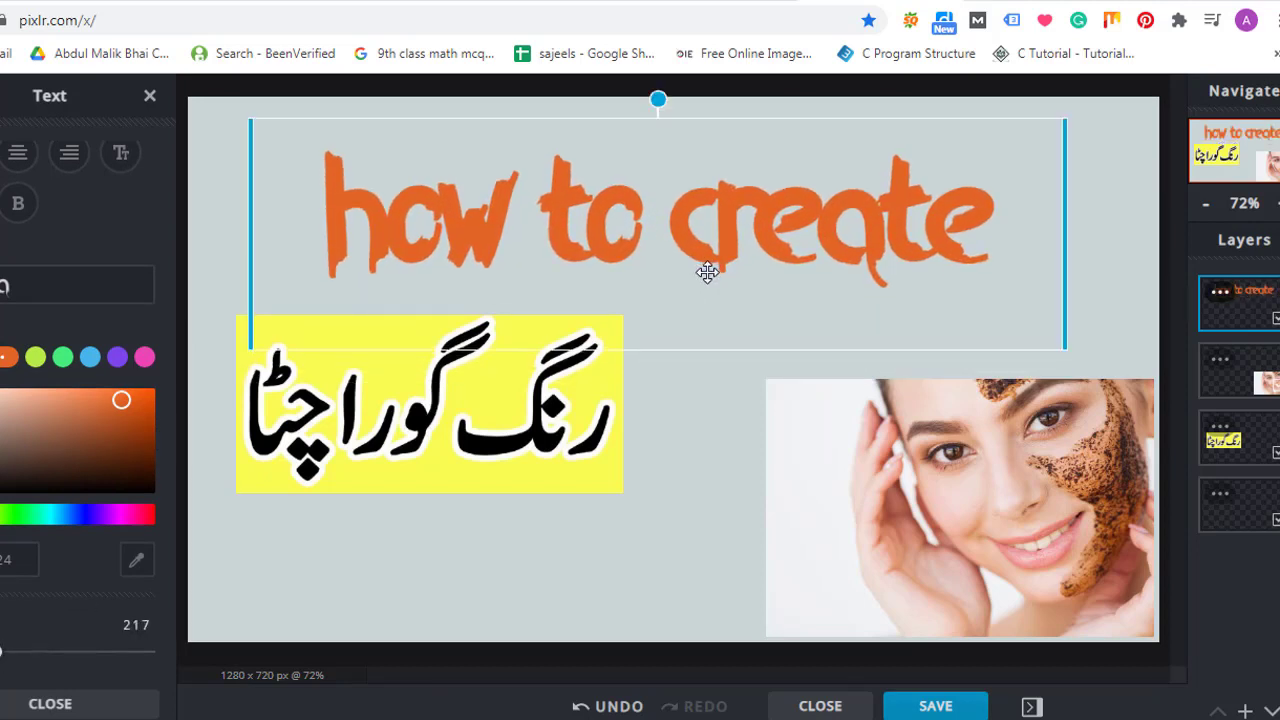
Try two other fonts on the "how to create" text and set it to Georgia
left_click(87, 291)
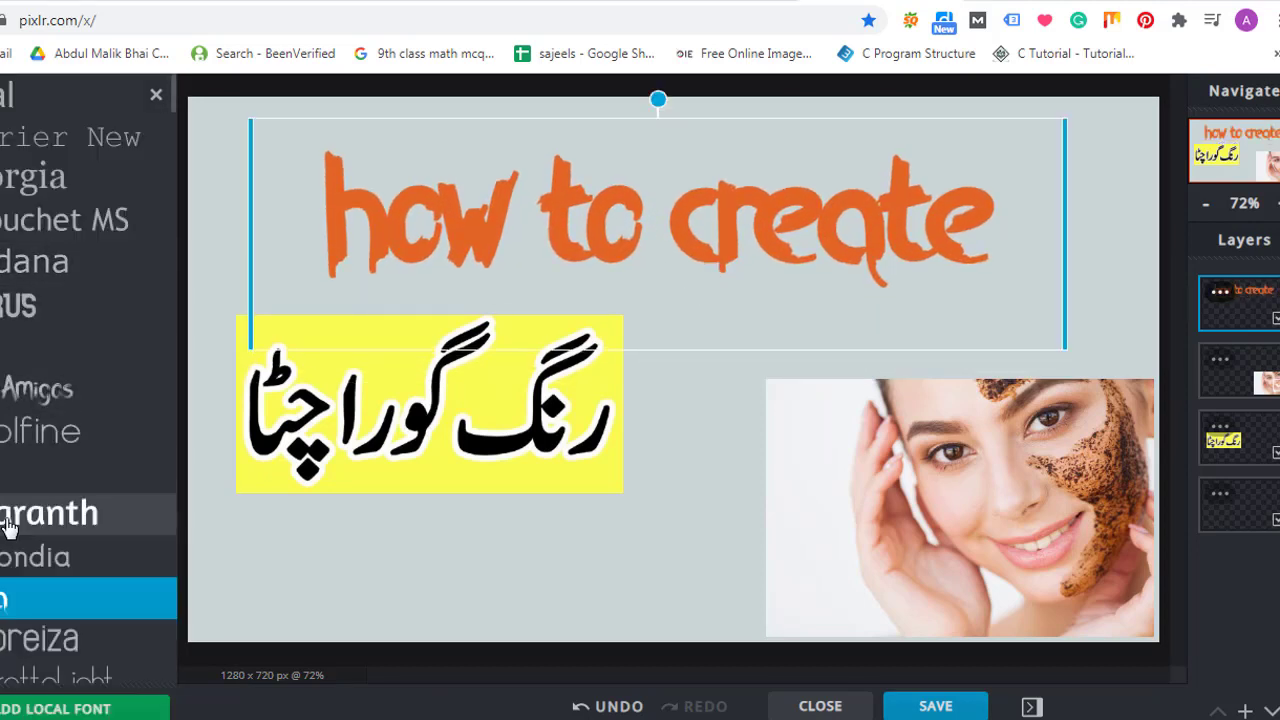
left_click(40, 514)
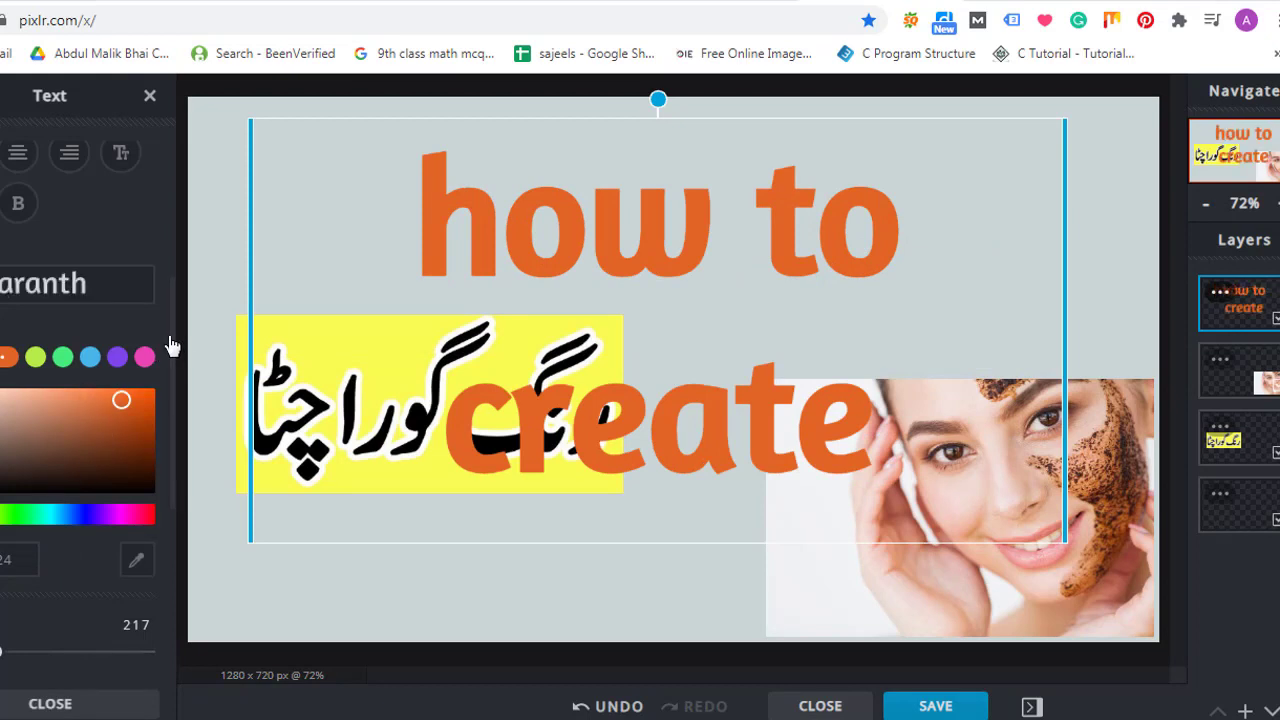
left_click(90, 290)
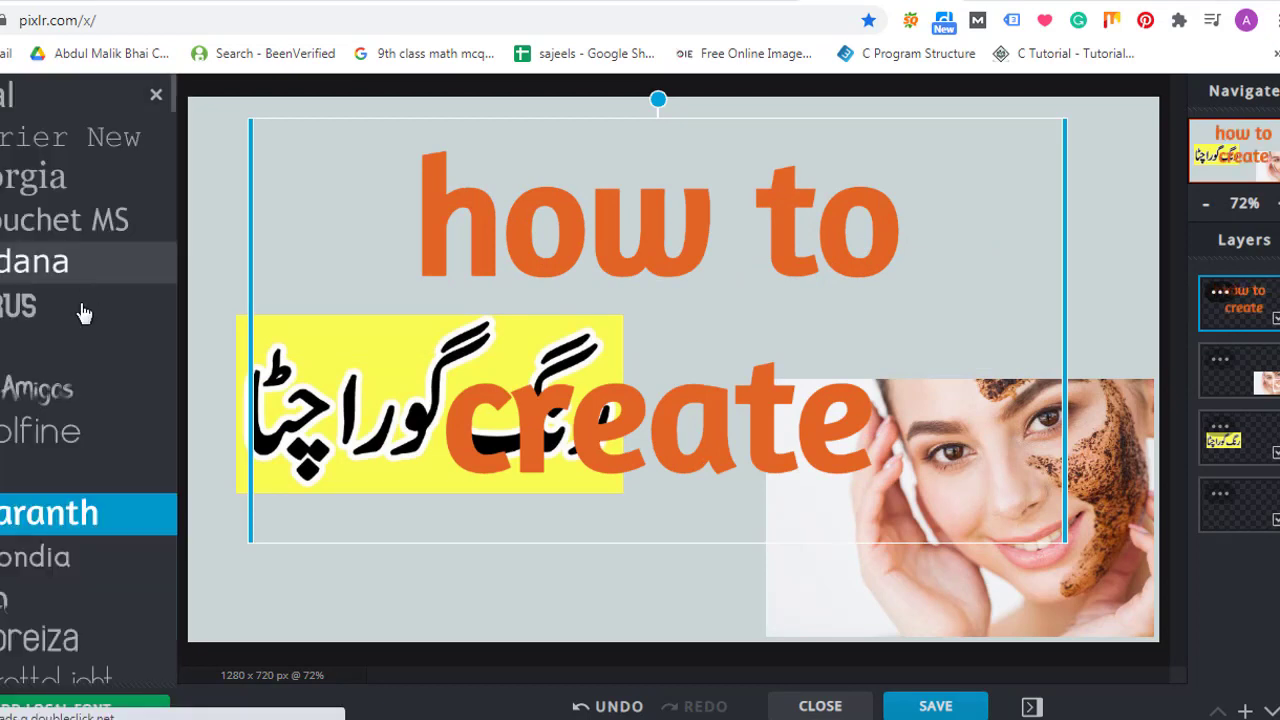
left_click(9, 655)
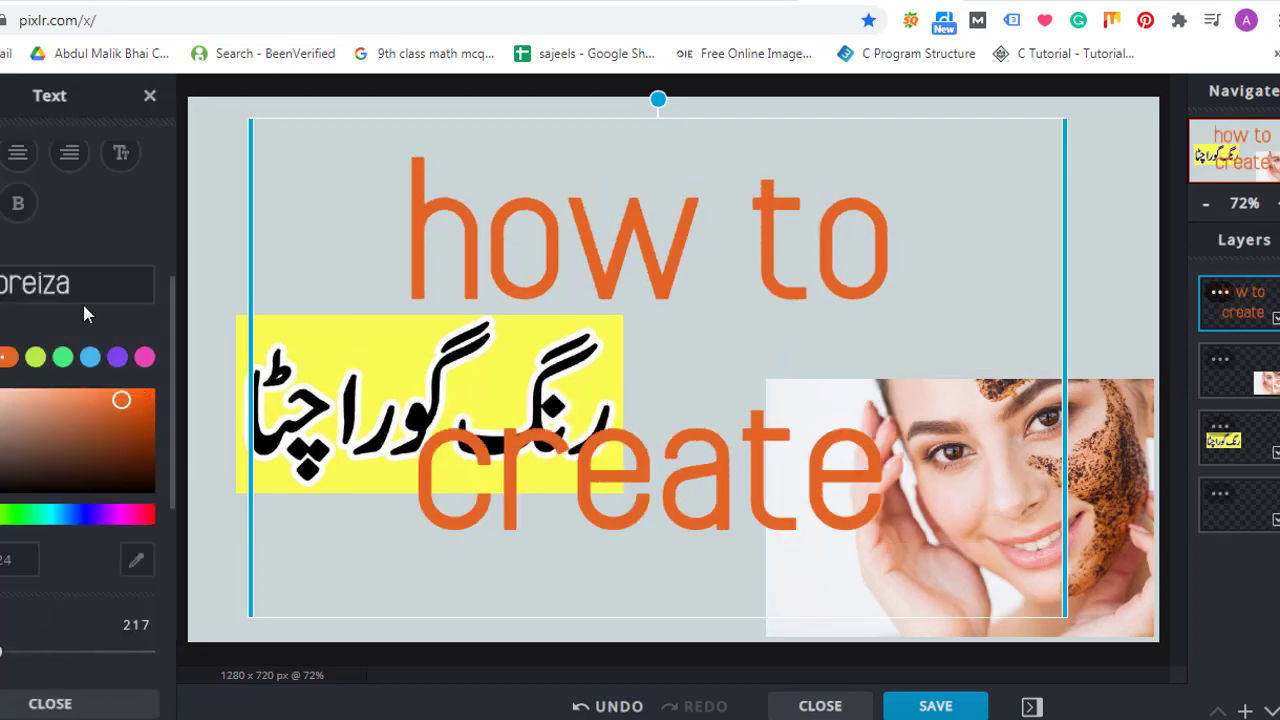
left_click(80, 288)
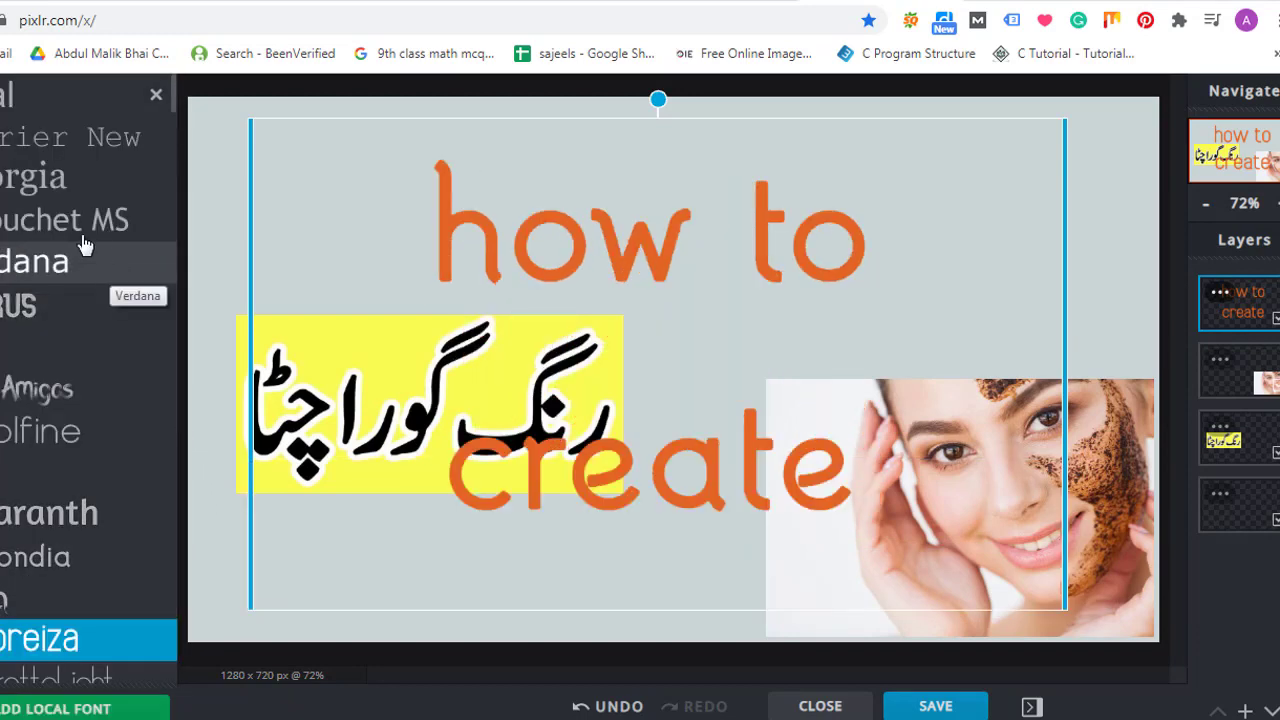
left_click(40, 195)
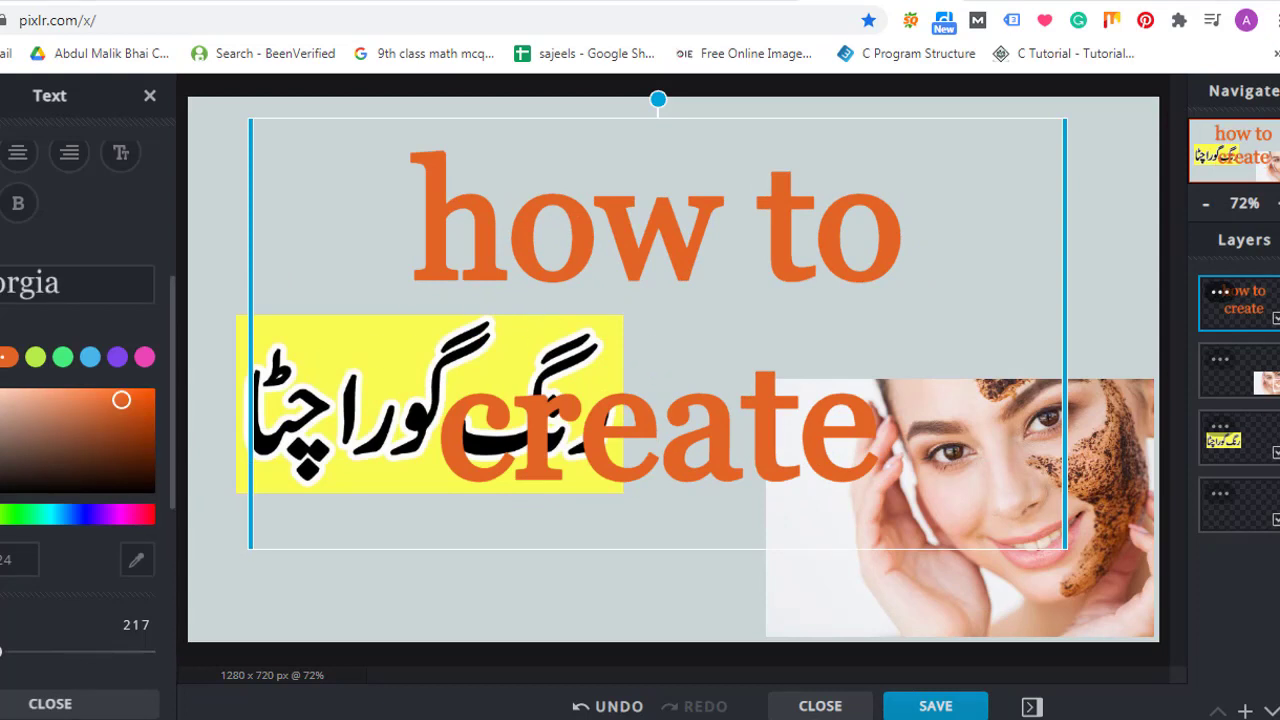
Reduce the "how to create" text to size 168 so it fits one line, and shift it slightly to the right
left_click_drag(2, 656, 0, 656)
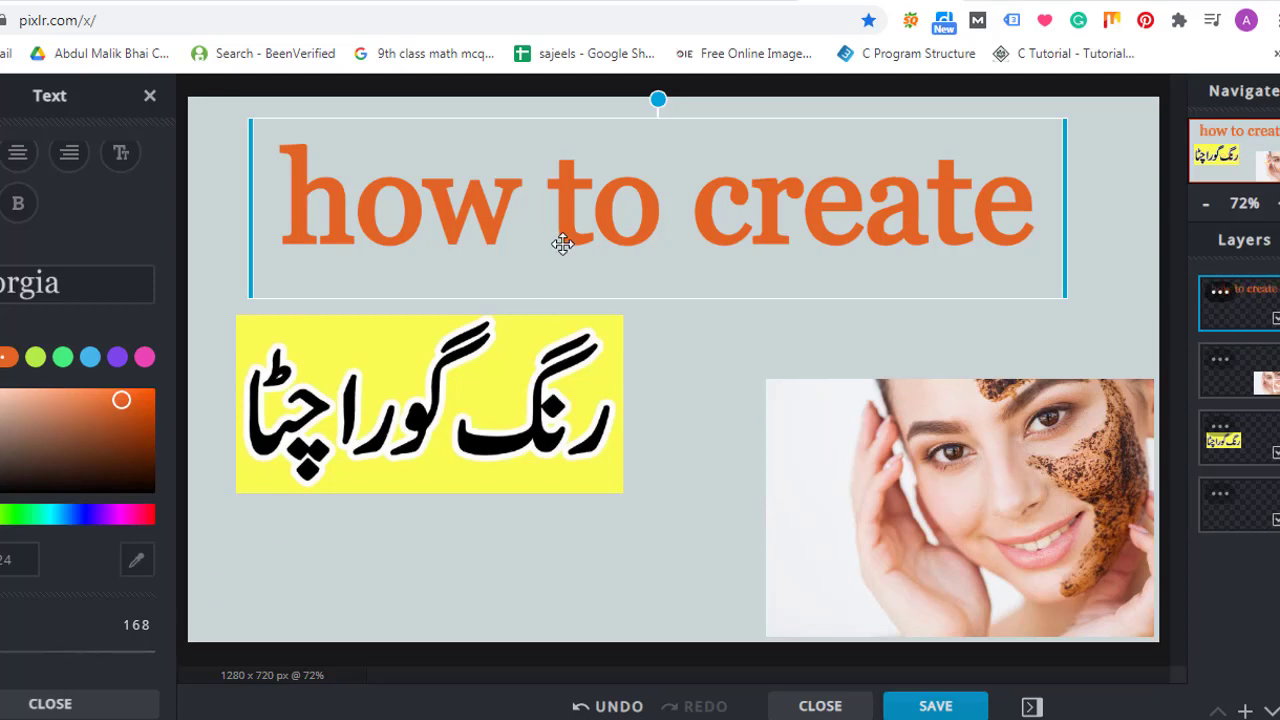
left_click_drag(560, 240, 613, 234)
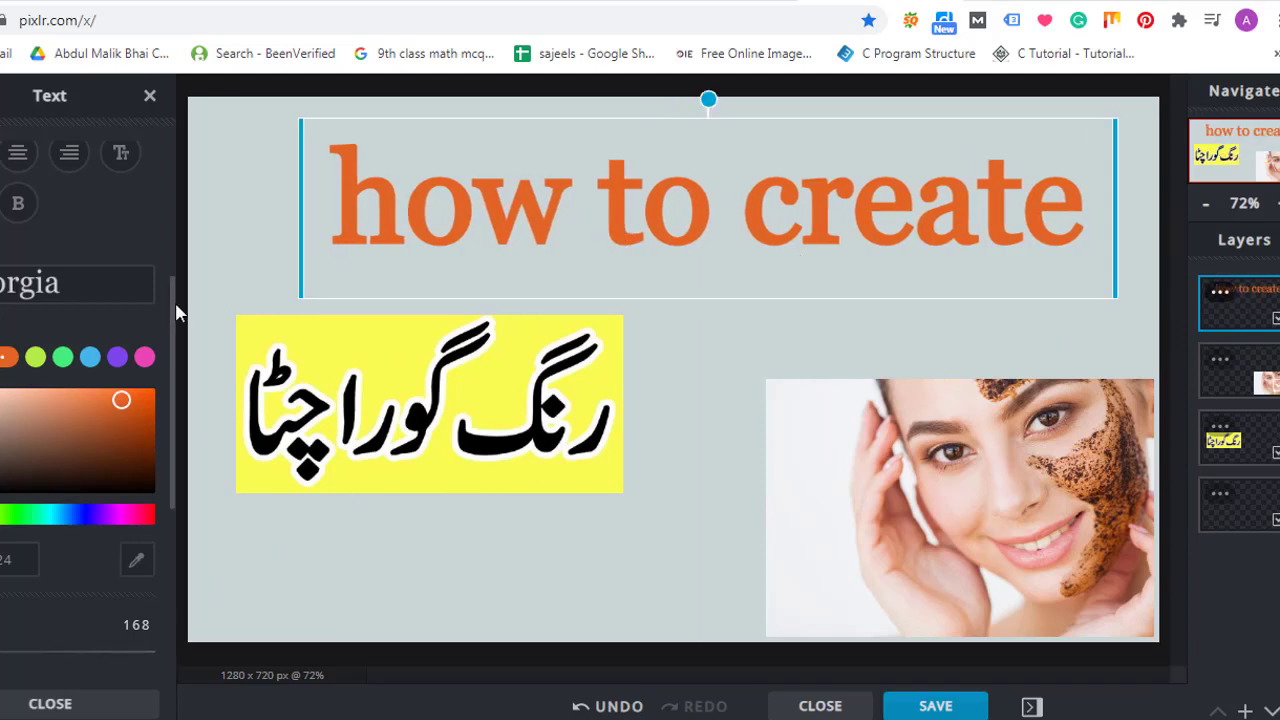
left_click_drag(174, 315, 166, 442)
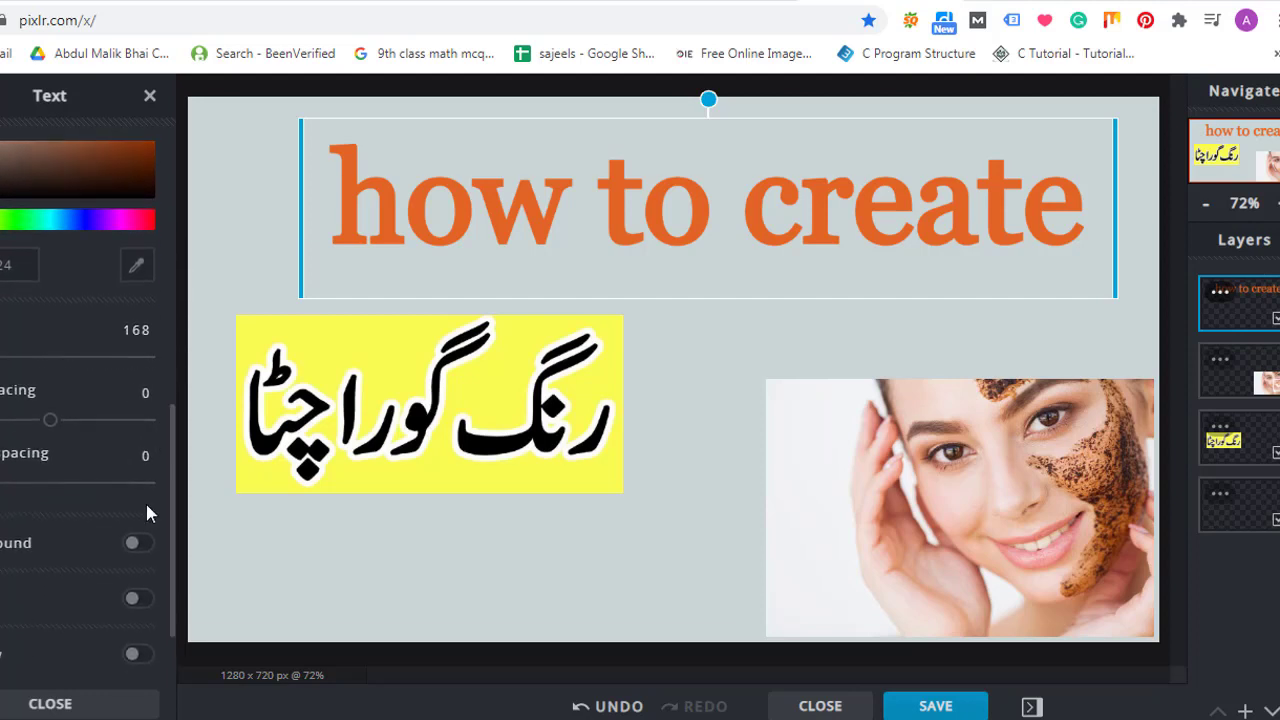
Turn on a background behind the "how to create" text and colour it green
left_click(138, 544)
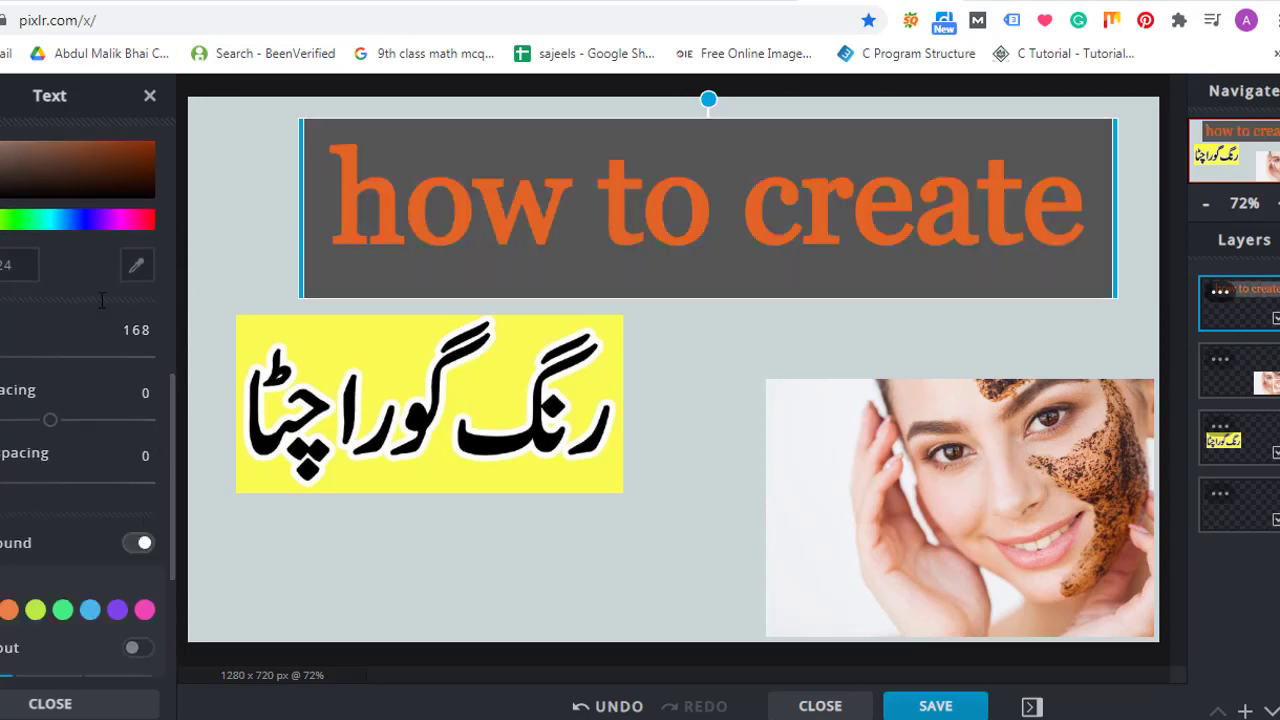
left_click(63, 610)
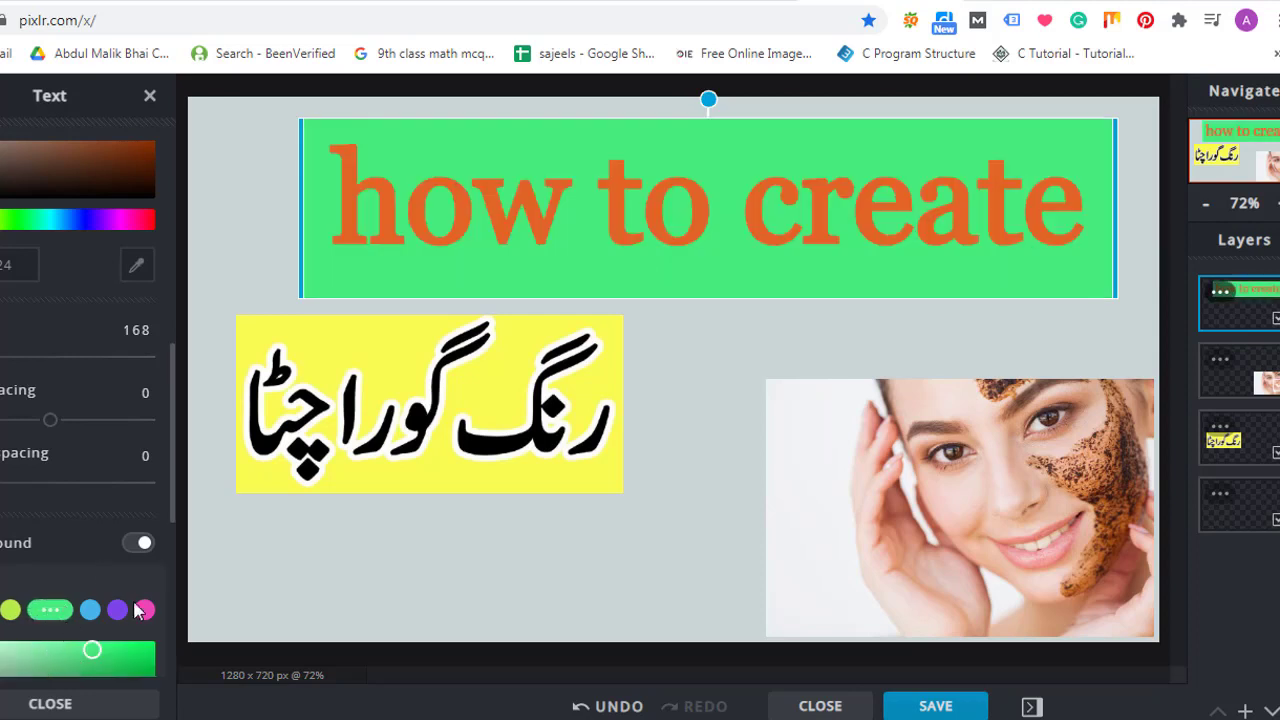
Try the Line and Word background modes on the "how to create" text and return to the full-box mode
left_click_drag(171, 480, 168, 606)
left_click(44, 552)
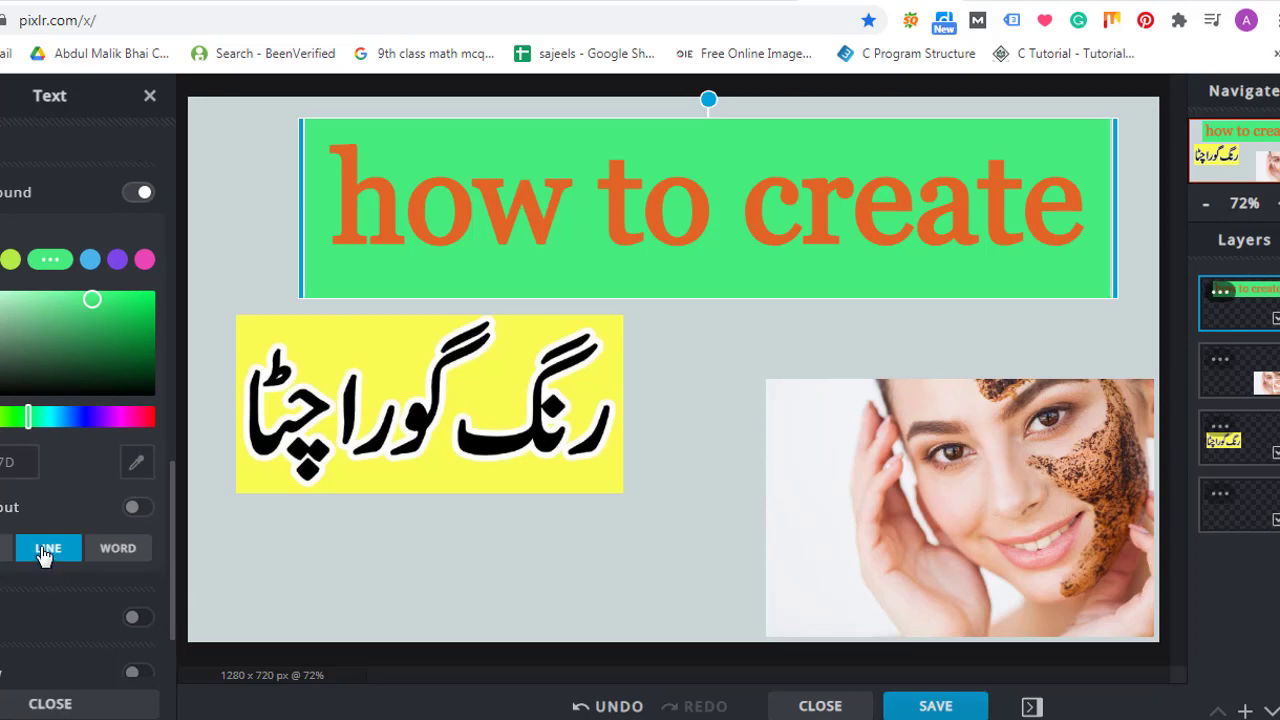
left_click(137, 555)
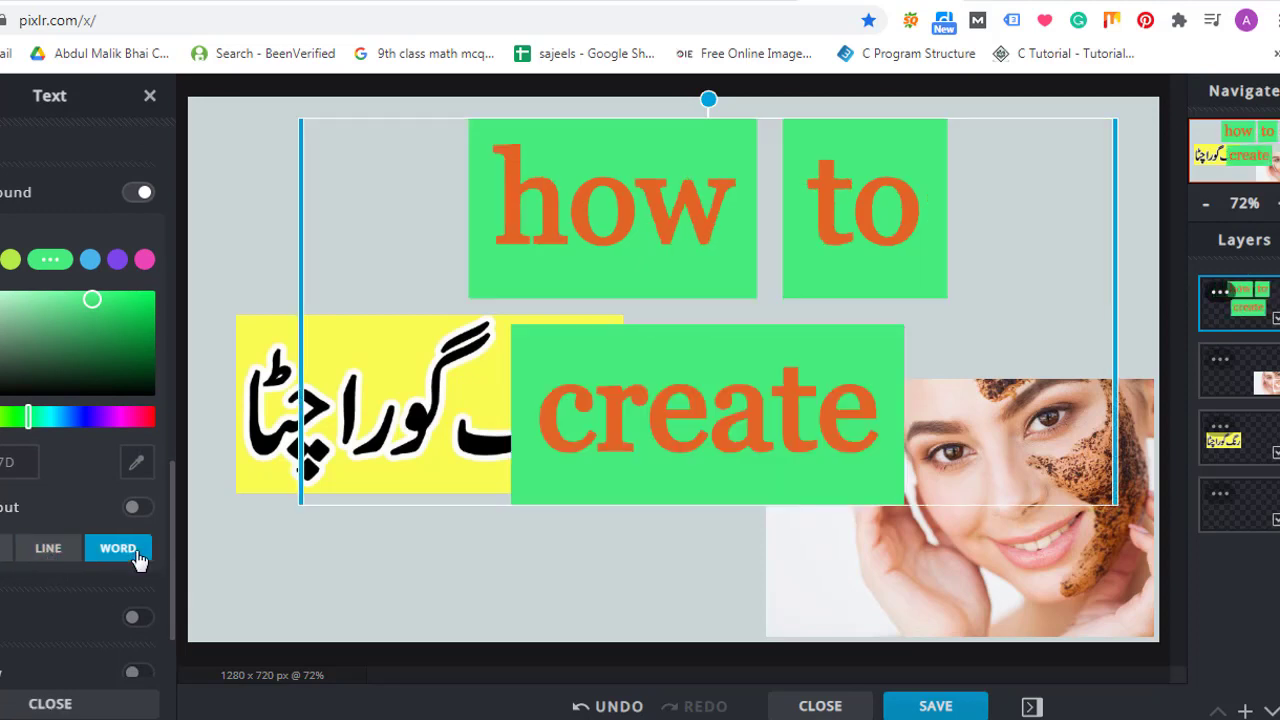
left_click(62, 556)
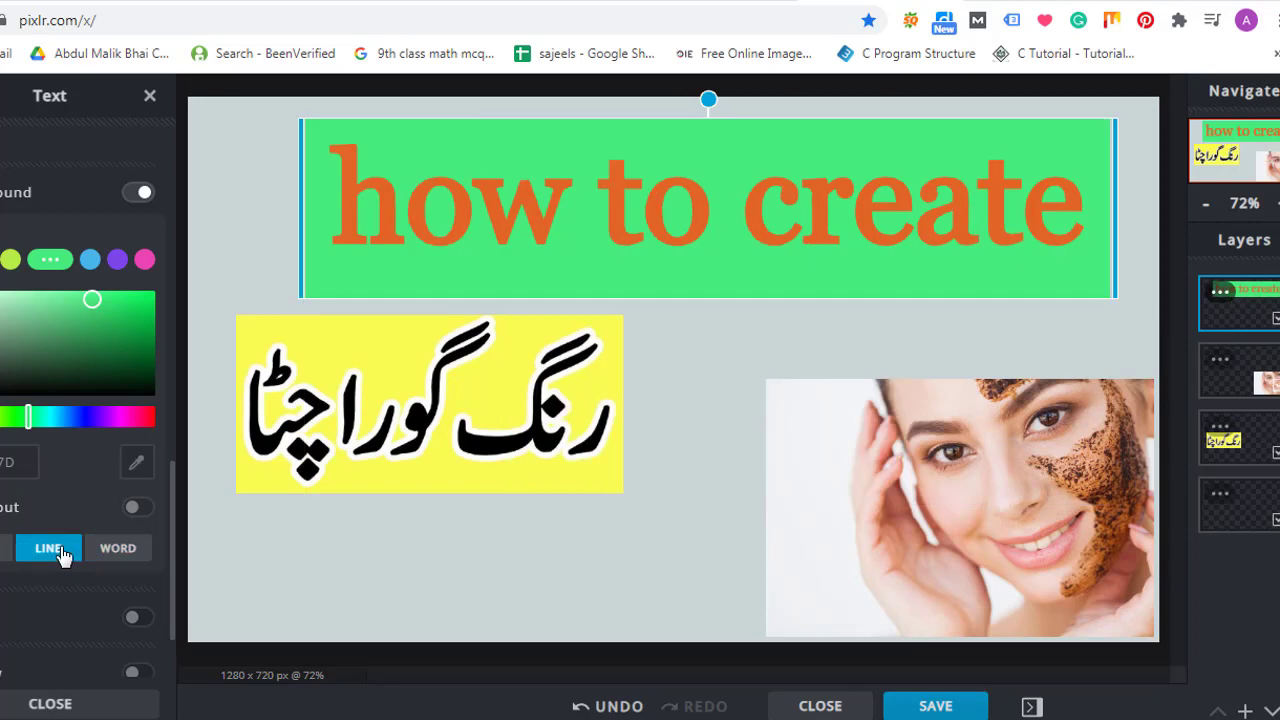
left_click(3, 552)
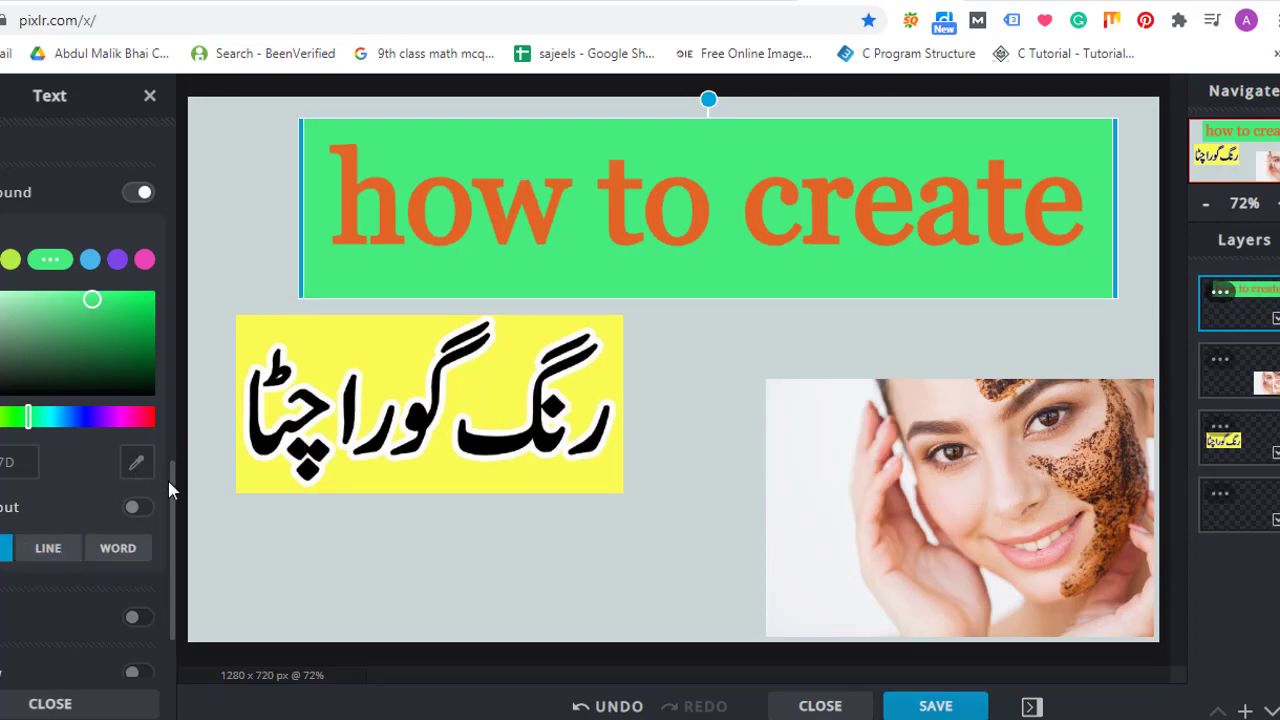
Add a yellow-green outline with a size of 2 to the "how to create" text
left_click_drag(175, 485, 145, 548)
left_click(136, 537)
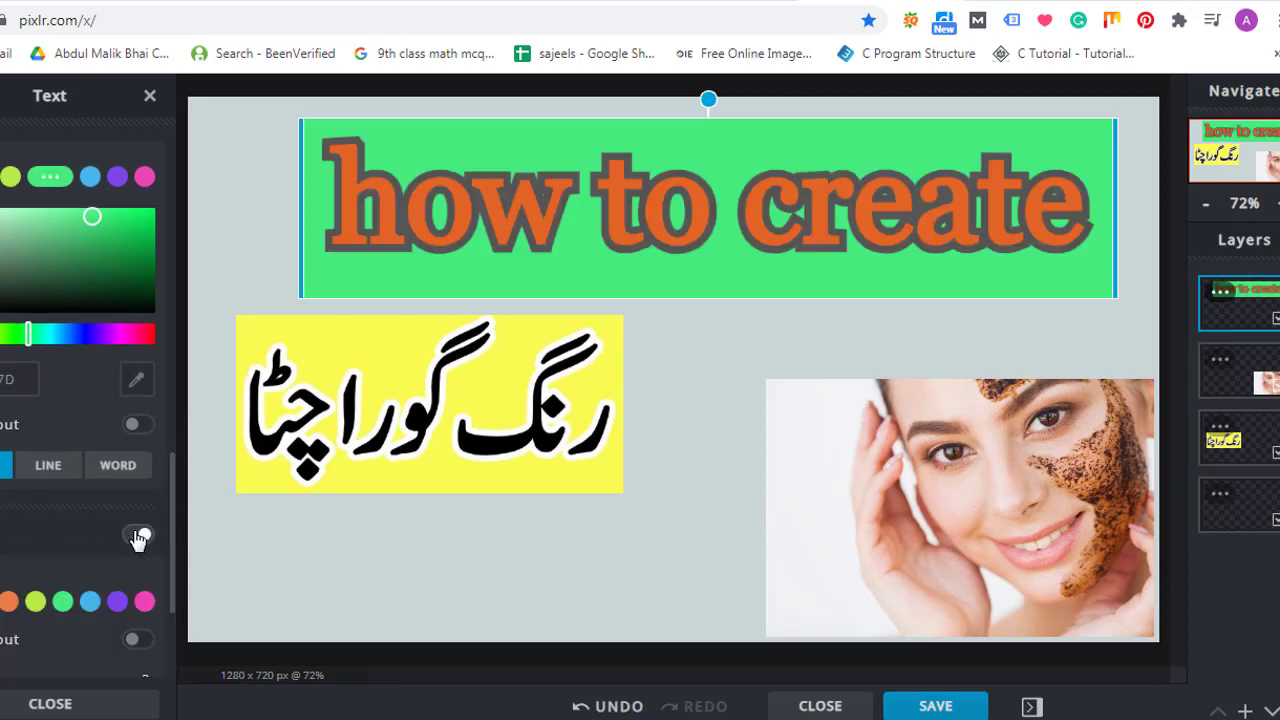
left_click(35, 603)
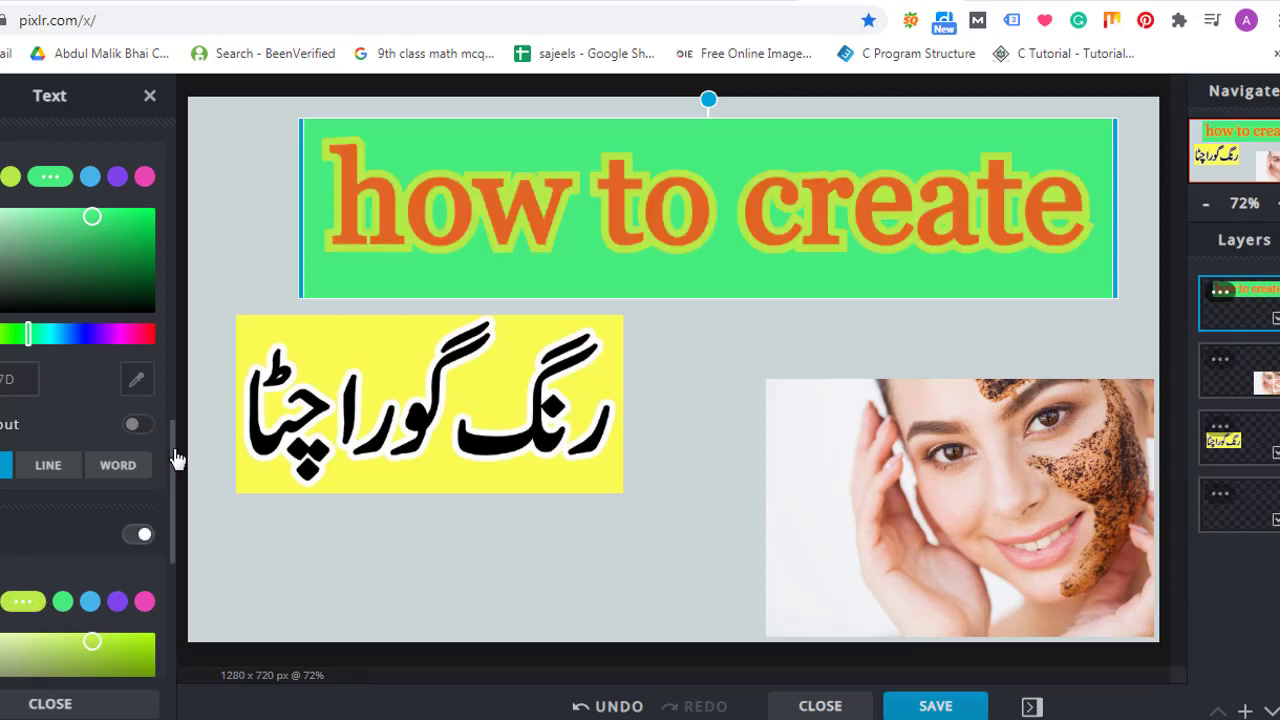
left_click_drag(172, 468, 160, 548)
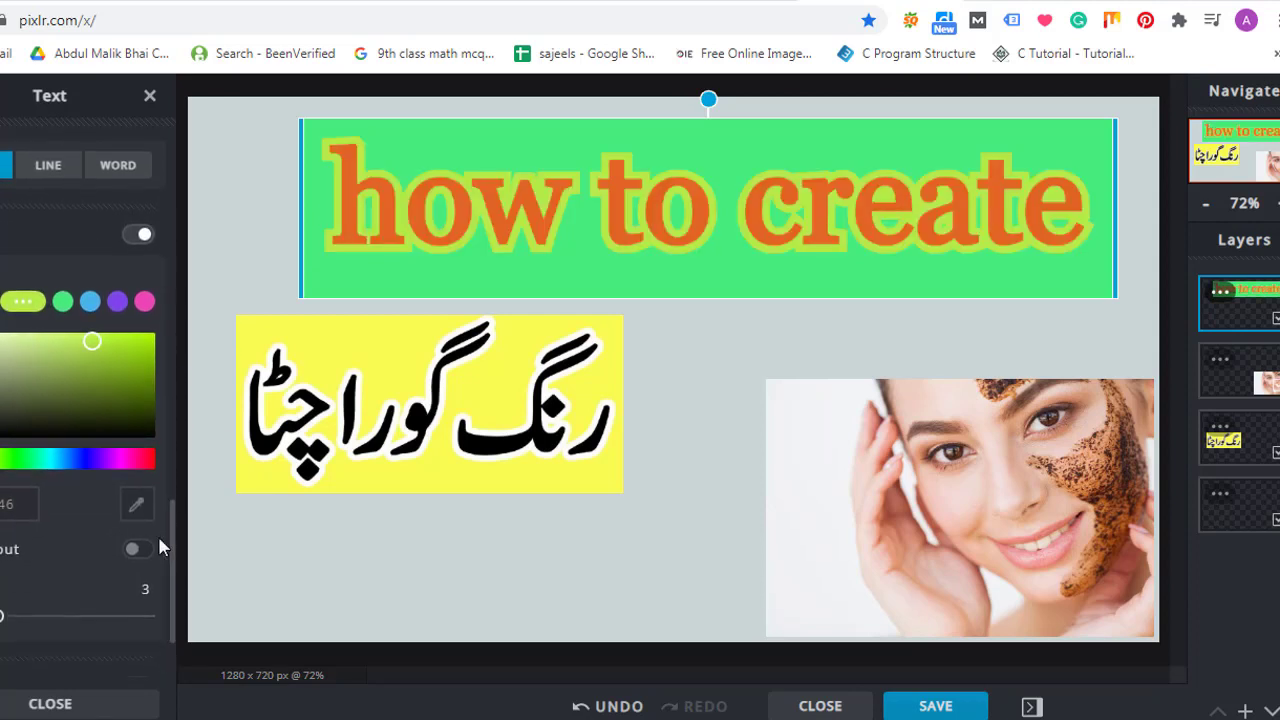
mouse_move(5, 622)
left_mouse_down()
mouse_move(63, 624)
mouse_move(0, 622)
left_mouse_up()
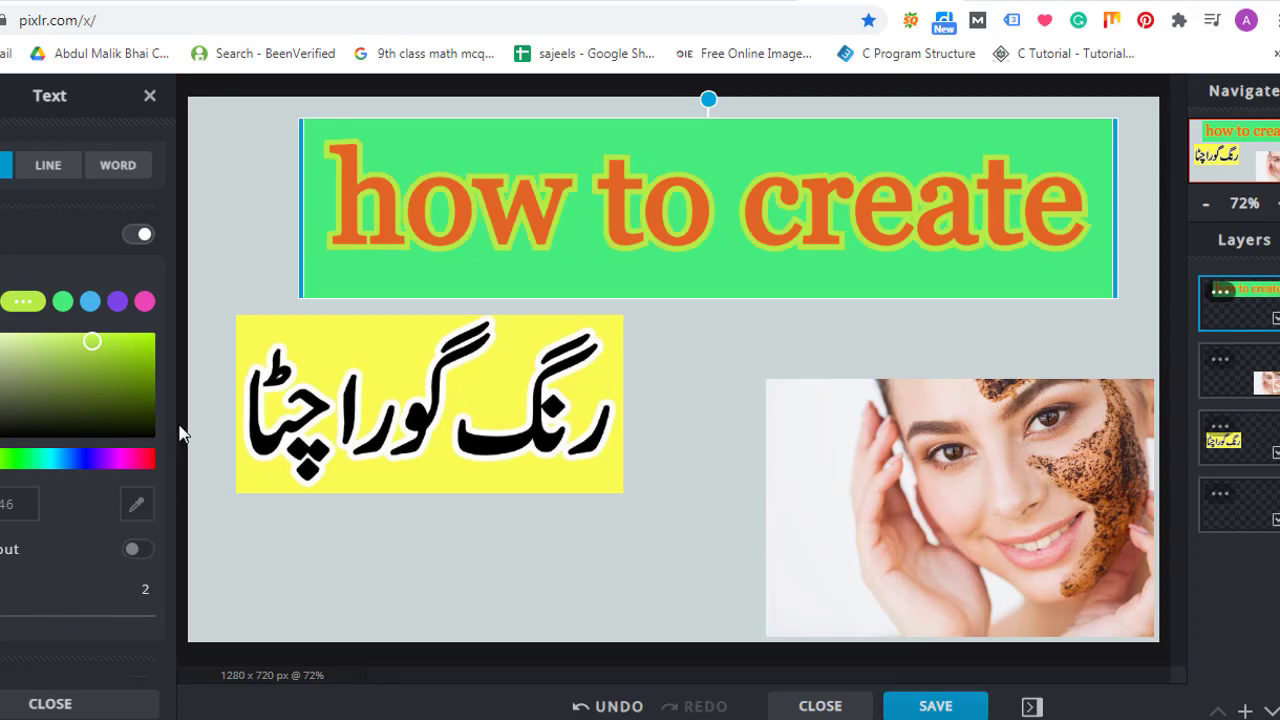
Add a pink shadow to the "how to create" text with vertical position -89, horizontal position -100 and opacity 34
scroll(172, 540, "down", 2)
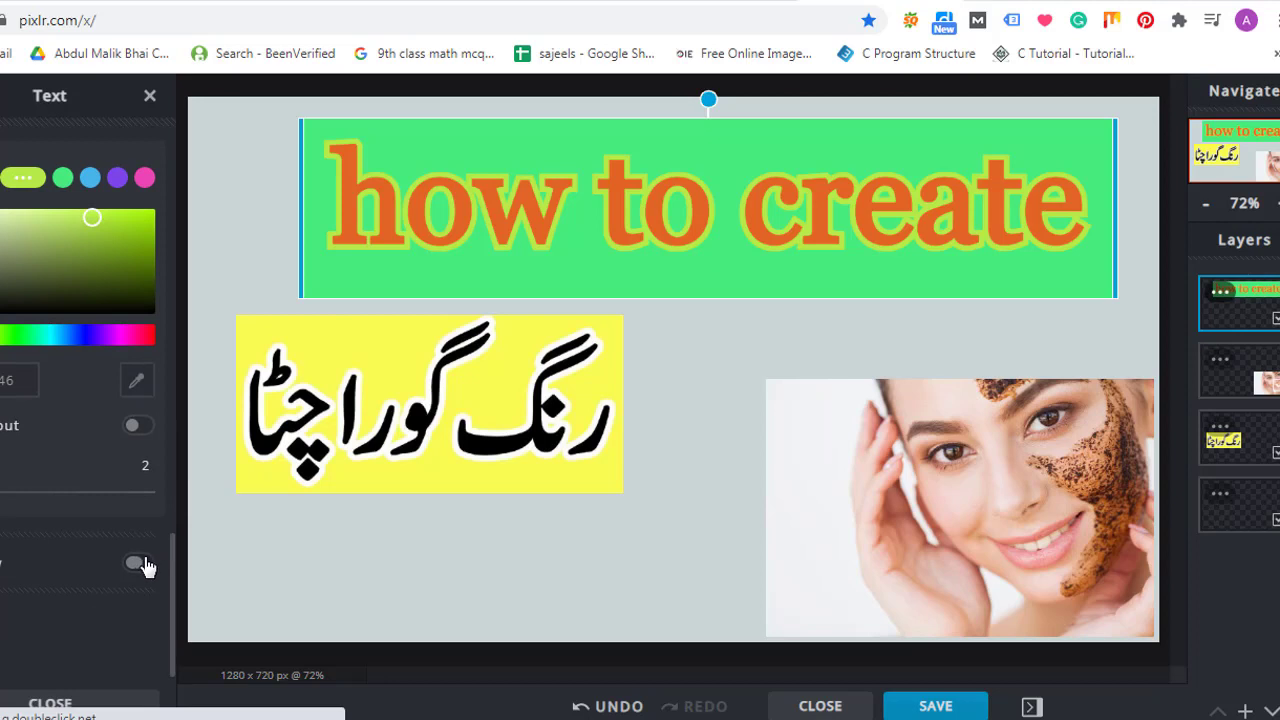
left_click(140, 564)
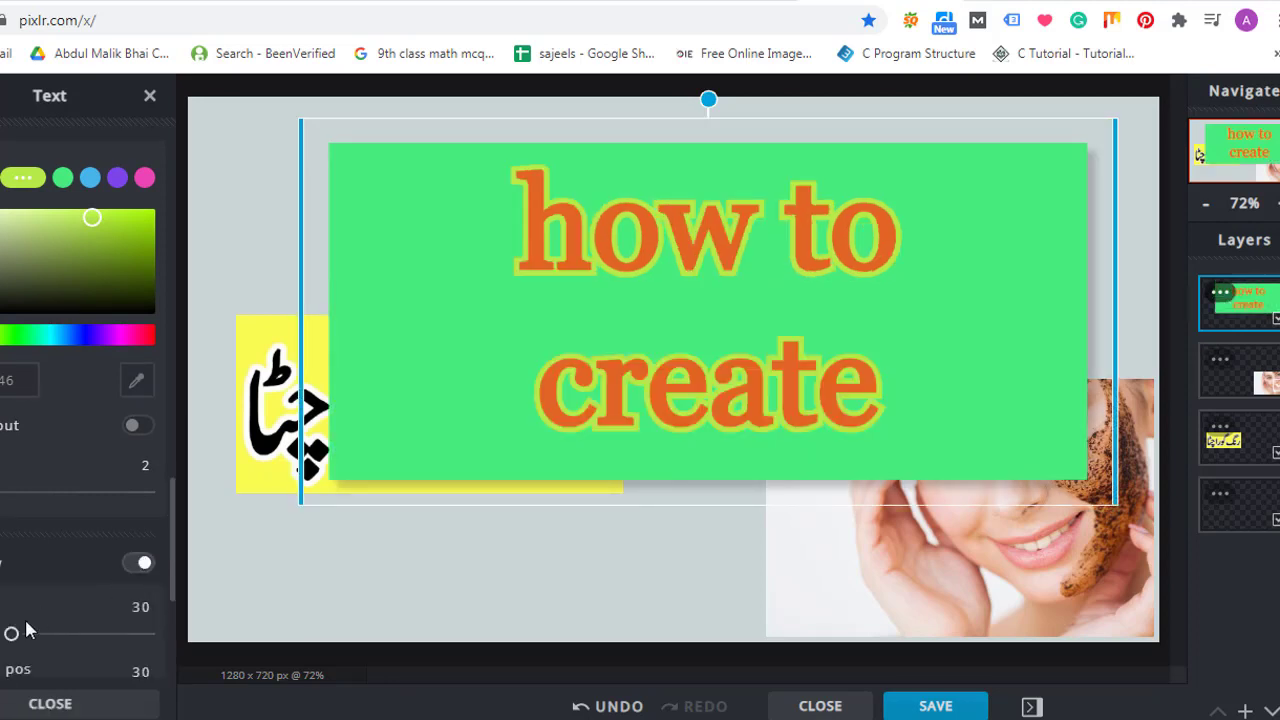
left_click_drag(171, 514, 171, 575)
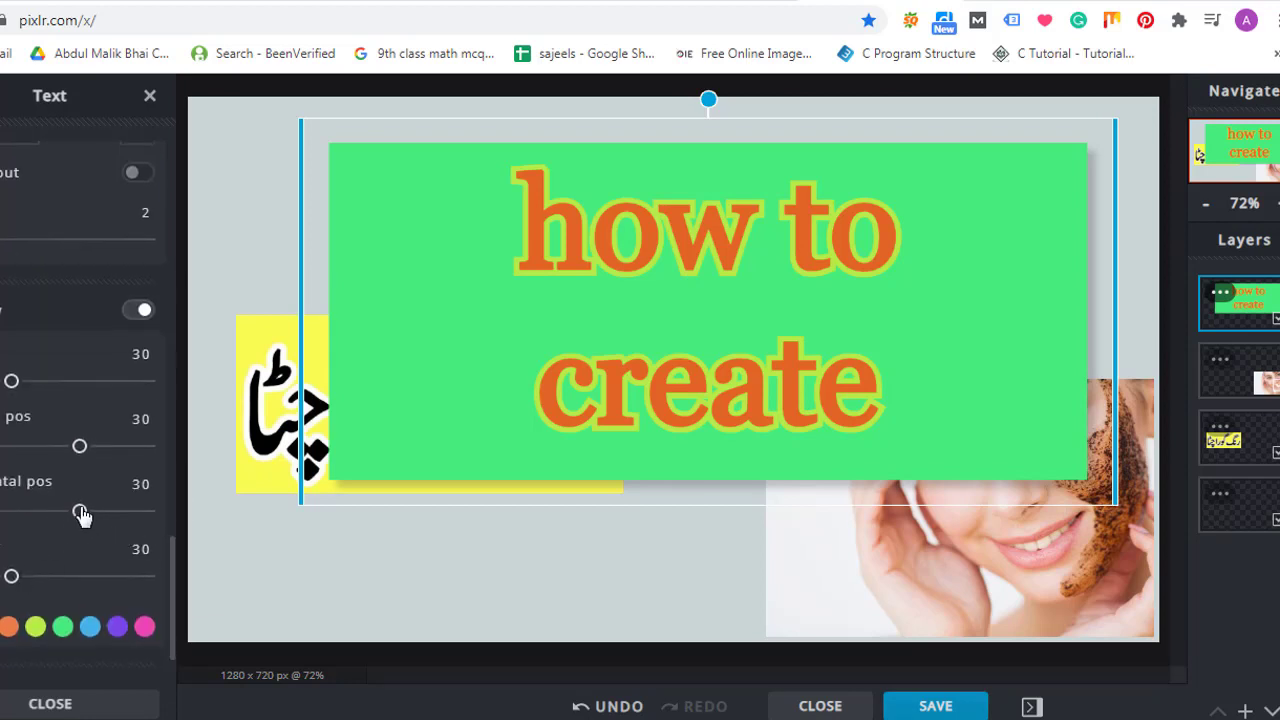
left_click_drag(82, 515, 129, 514)
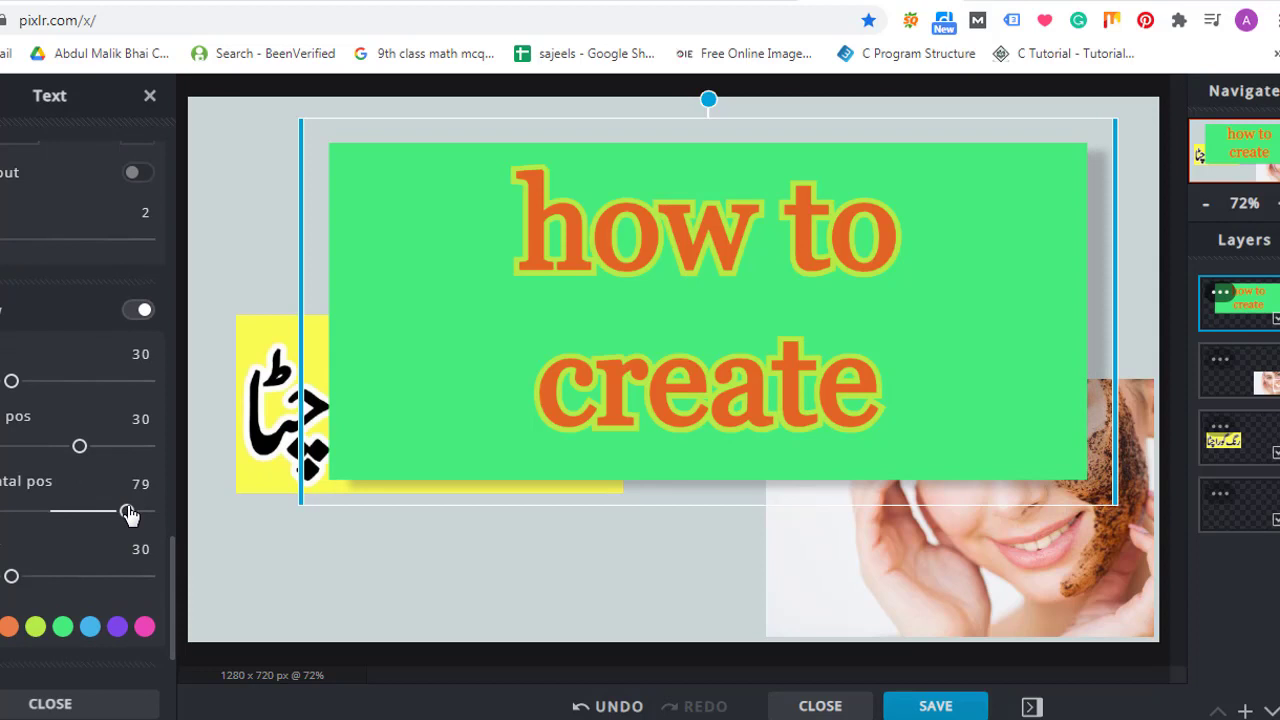
left_click_drag(79, 450, 0, 449)
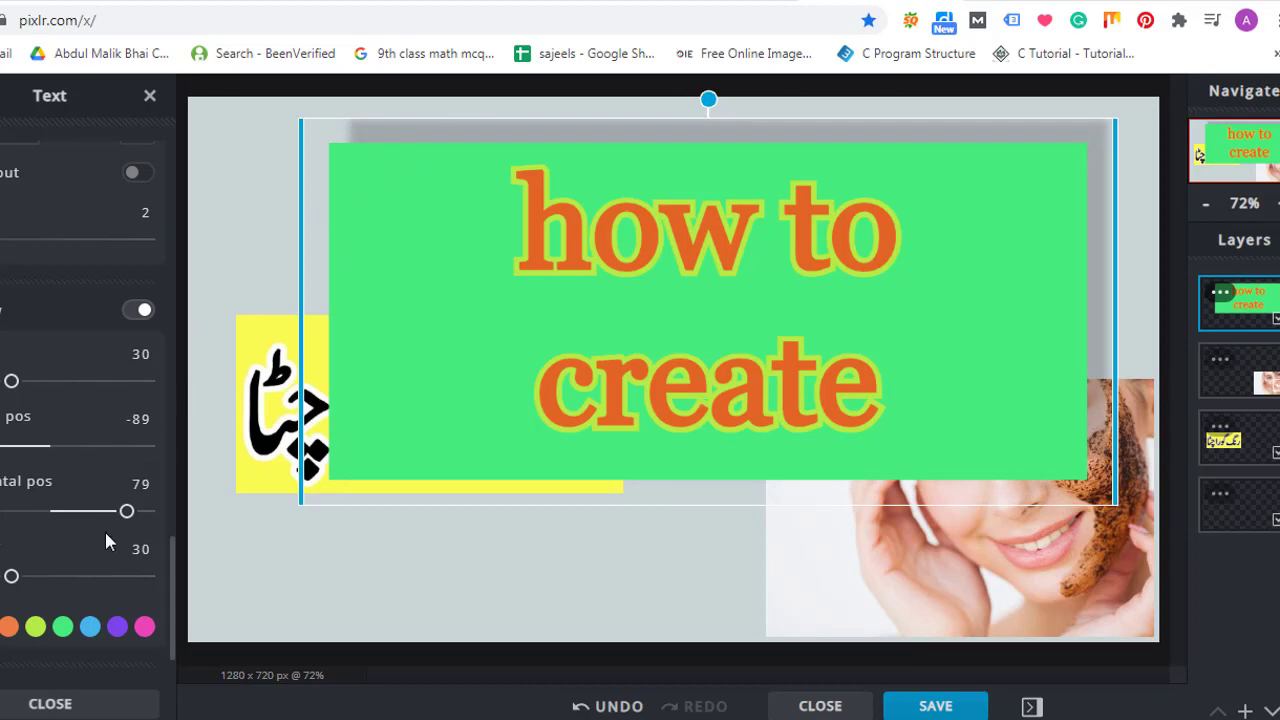
left_click_drag(126, 519, 0, 516)
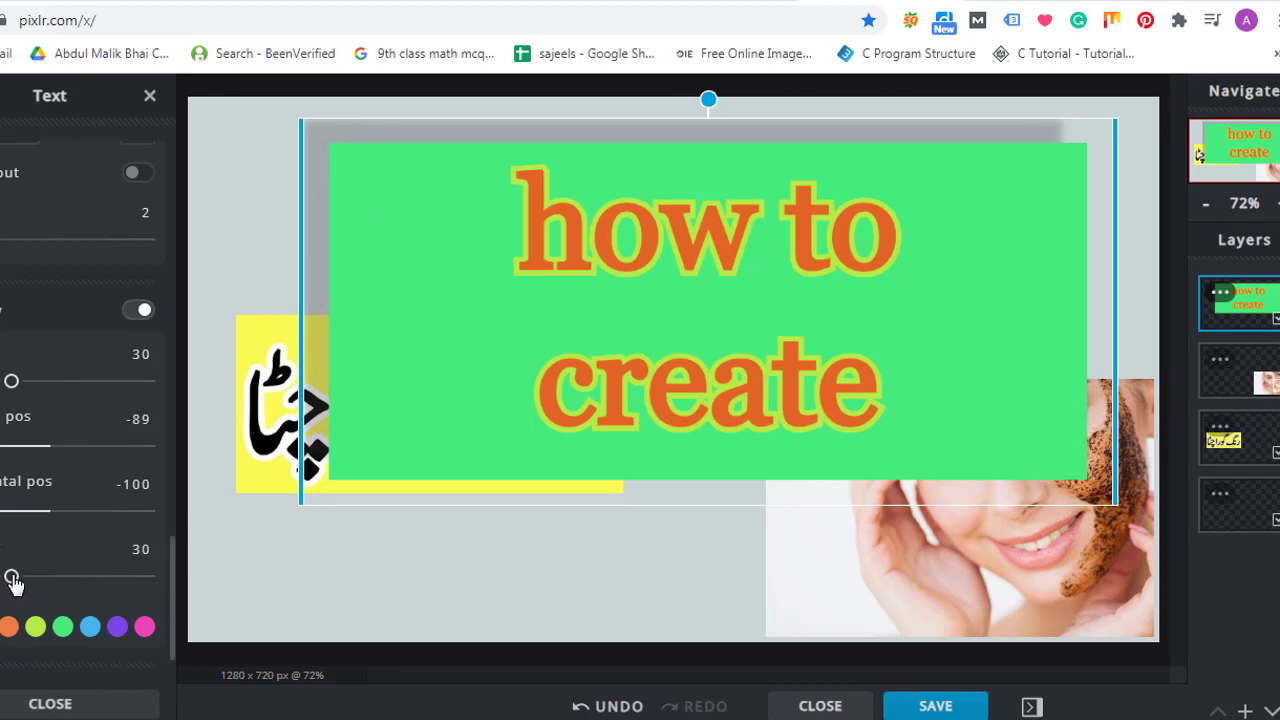
mouse_move(13, 582)
left_mouse_down()
mouse_move(137, 585)
mouse_move(19, 585)
left_mouse_up()
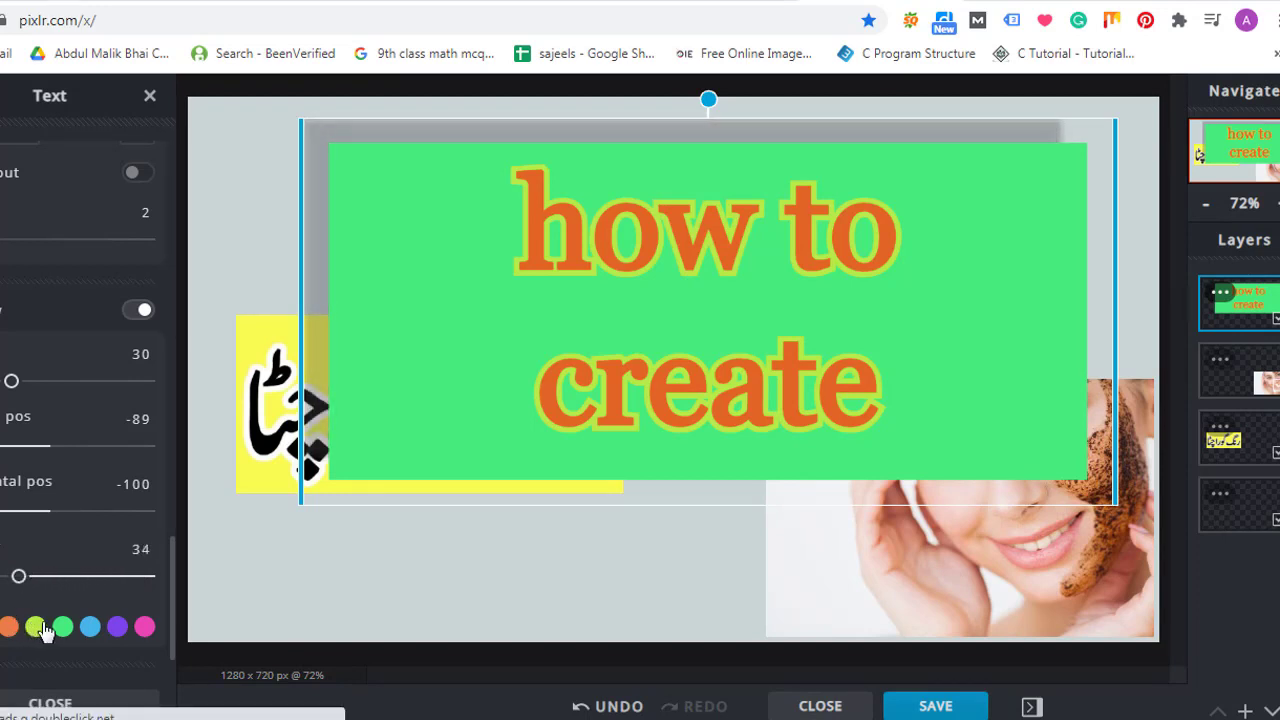
left_click(145, 627)
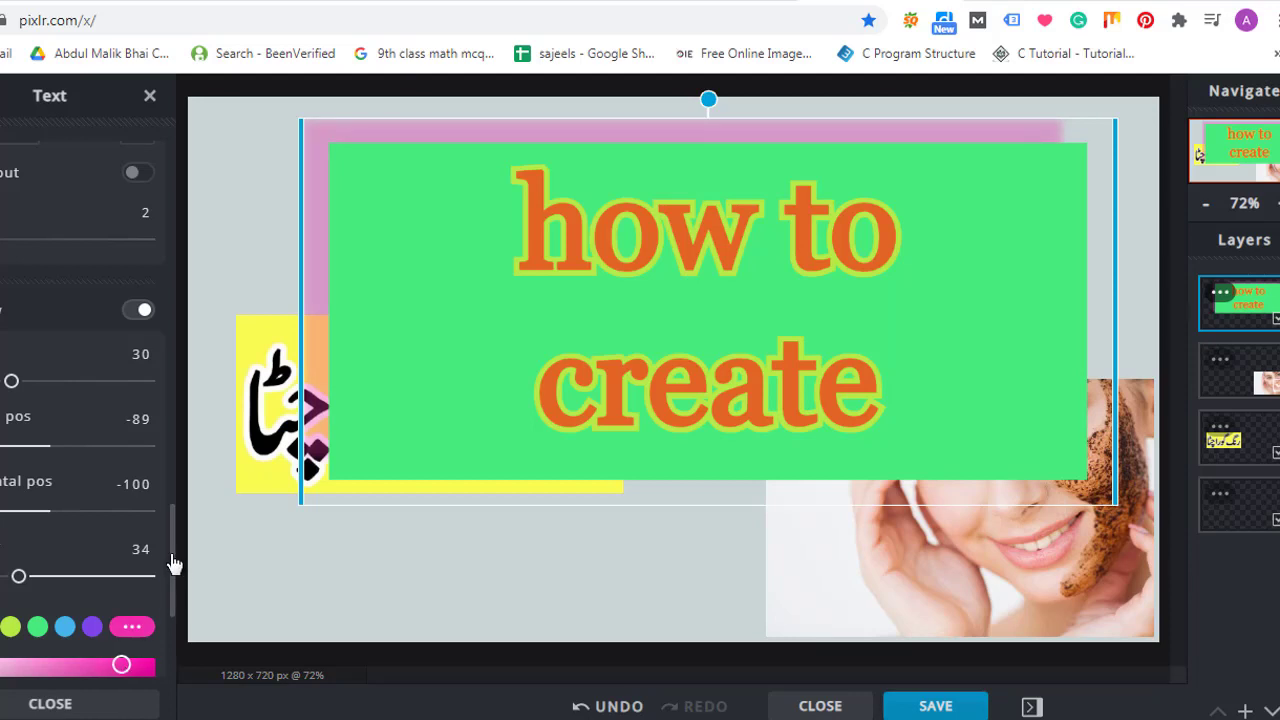
scroll(171, 563, "down", 2)
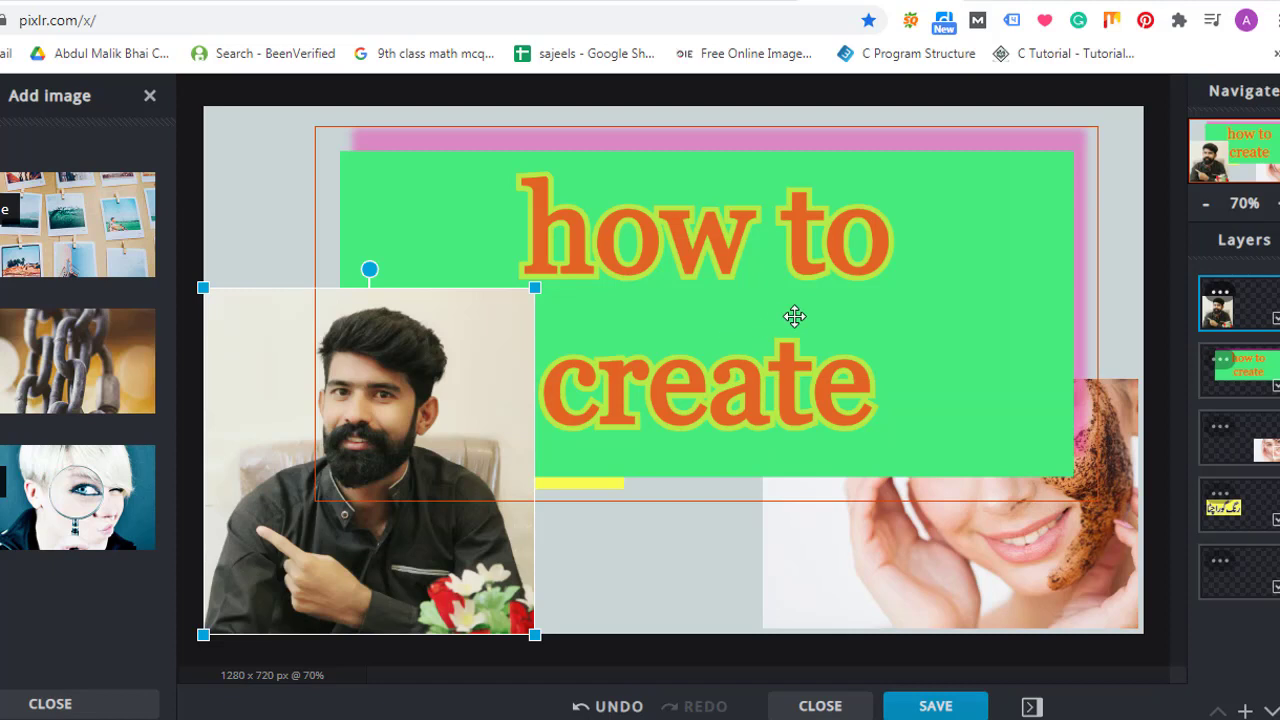
Move the "how to create" text down and to the right, beside the photo of the man
left_click_drag(734, 306, 760, 481)
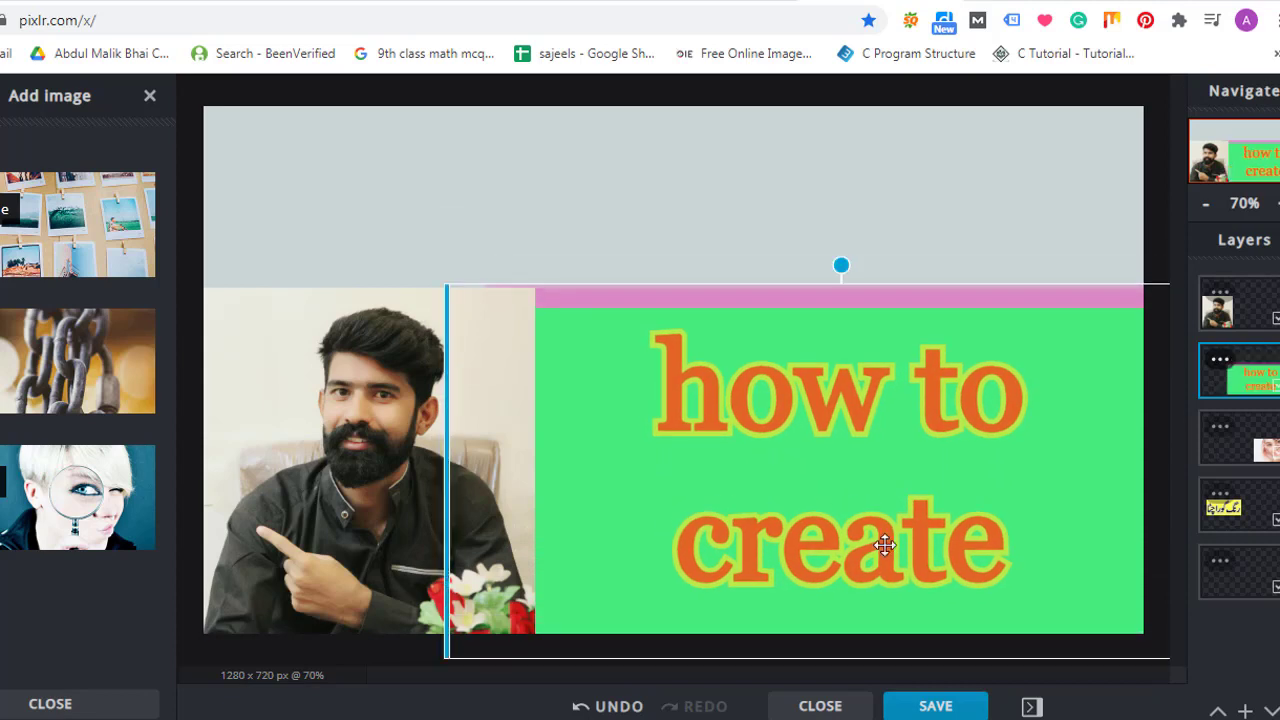
Download the thumbnail as a JPG at 100% quality and close the save confirmation
left_click(920, 708)
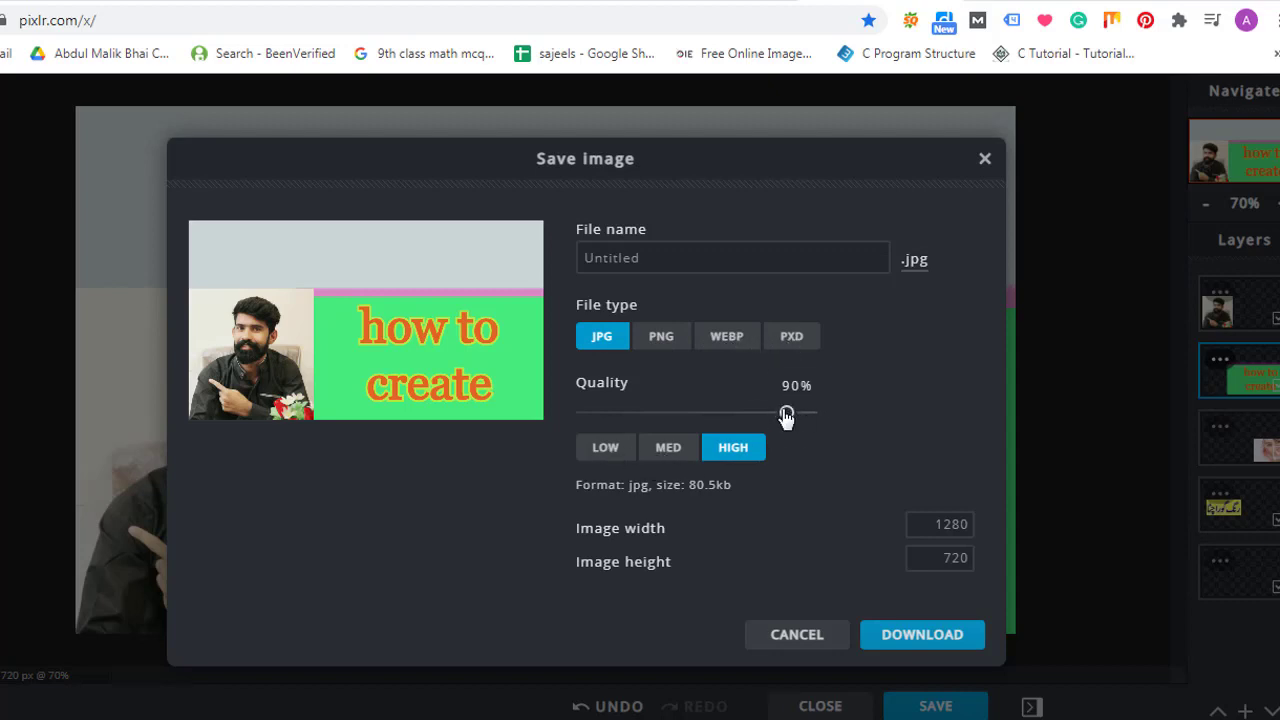
left_click_drag(786, 417, 849, 449)
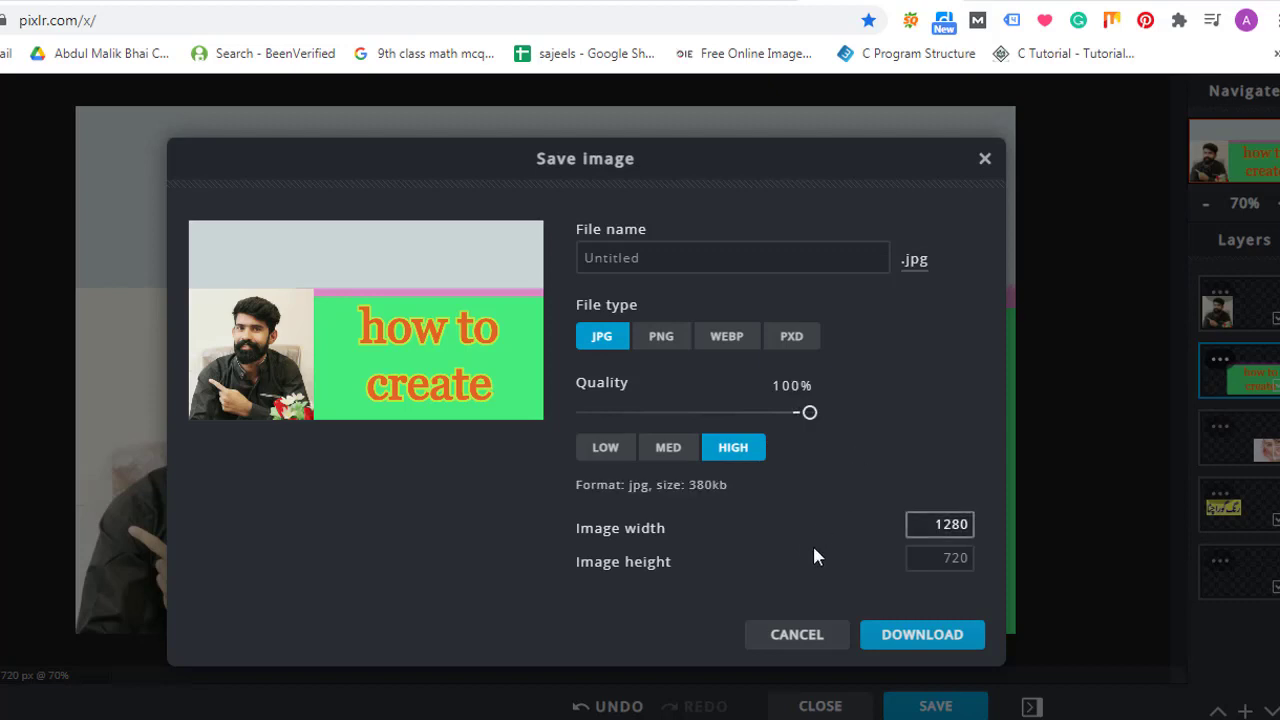
left_click(905, 641)
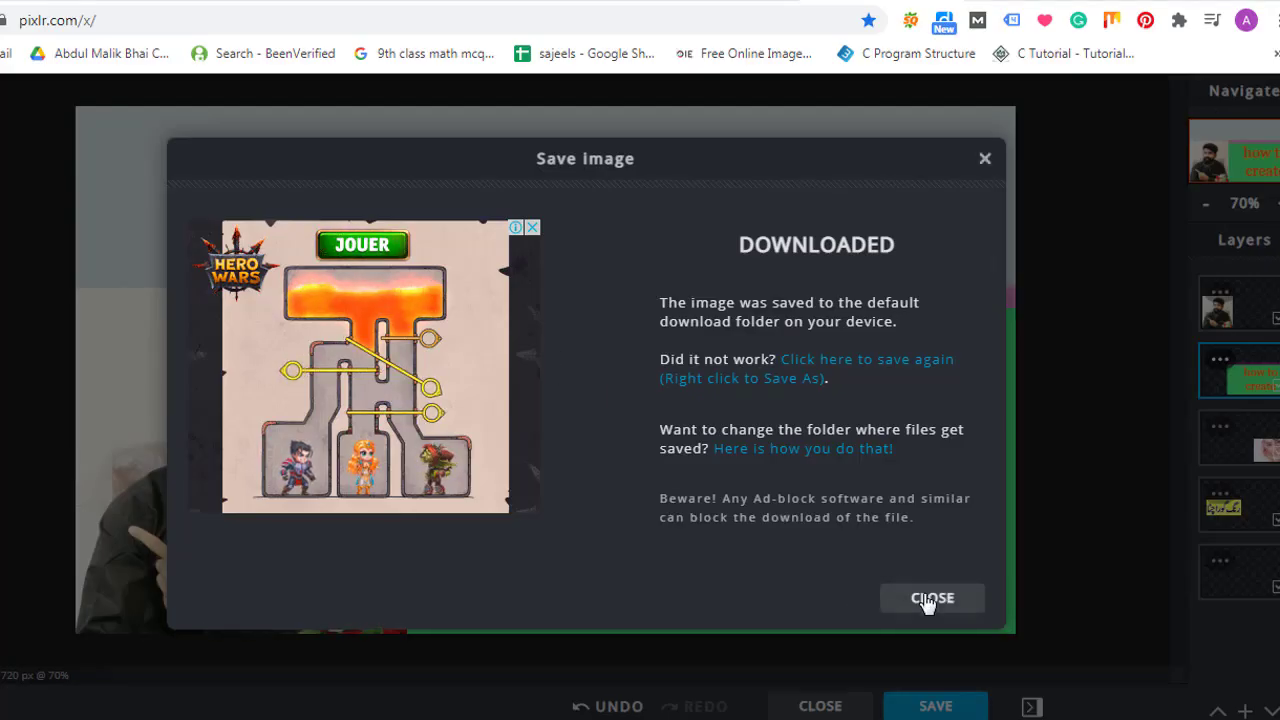
left_click(926, 599)
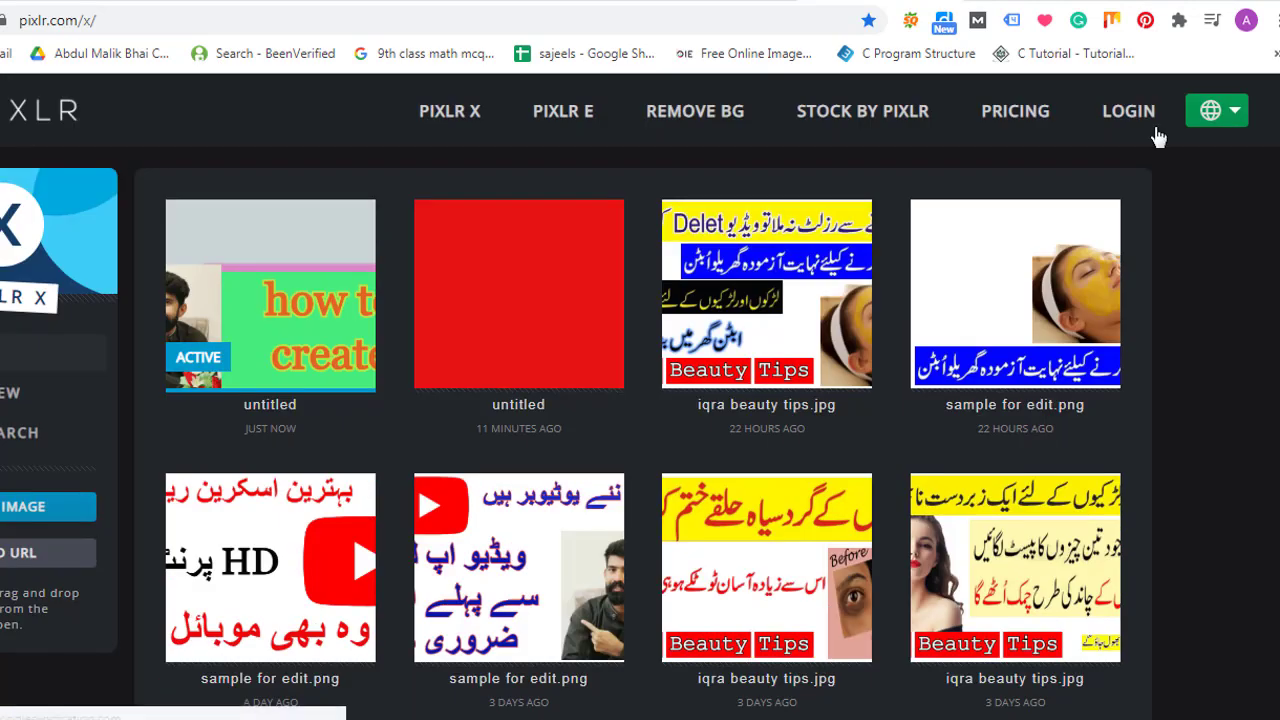
Remove the background from the desktop photo IMG_20201118_005132566 with Pixlr's Remove BG tool and check the whole cutout
left_click(678, 116)
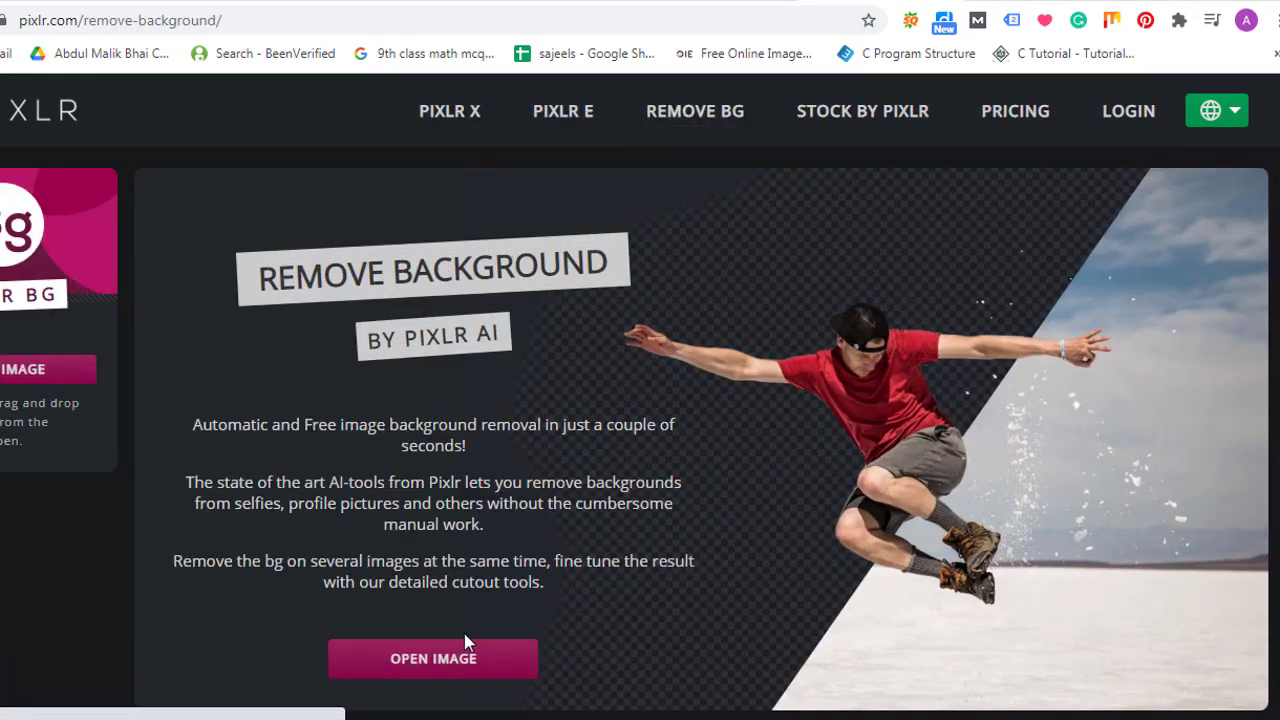
left_click(415, 667)
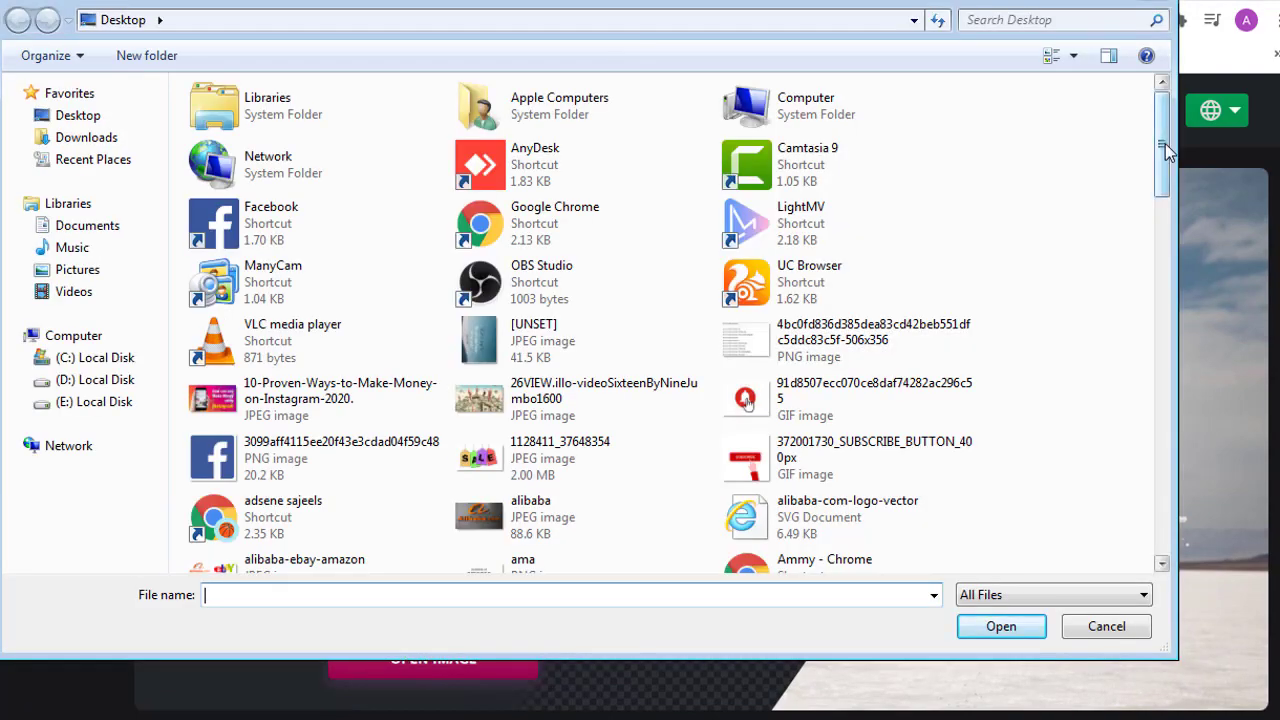
left_click_drag(1165, 143, 1157, 318)
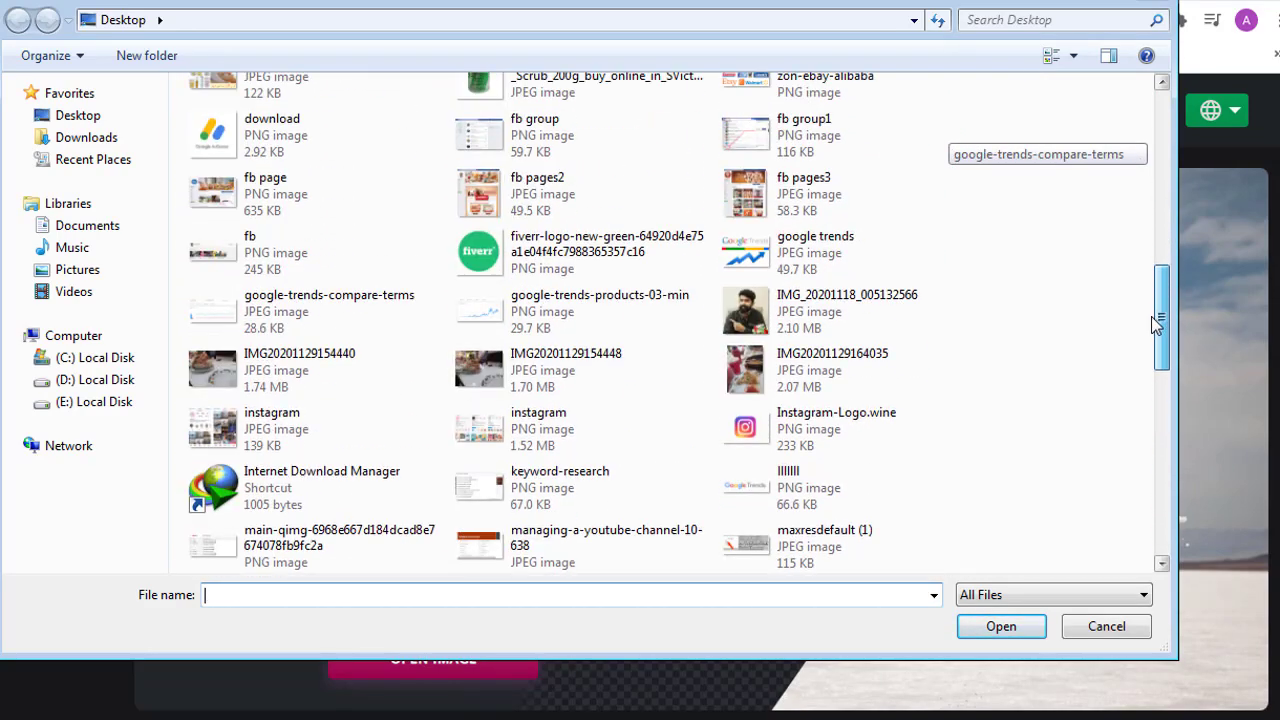
left_click(846, 310)
left_click(993, 628)
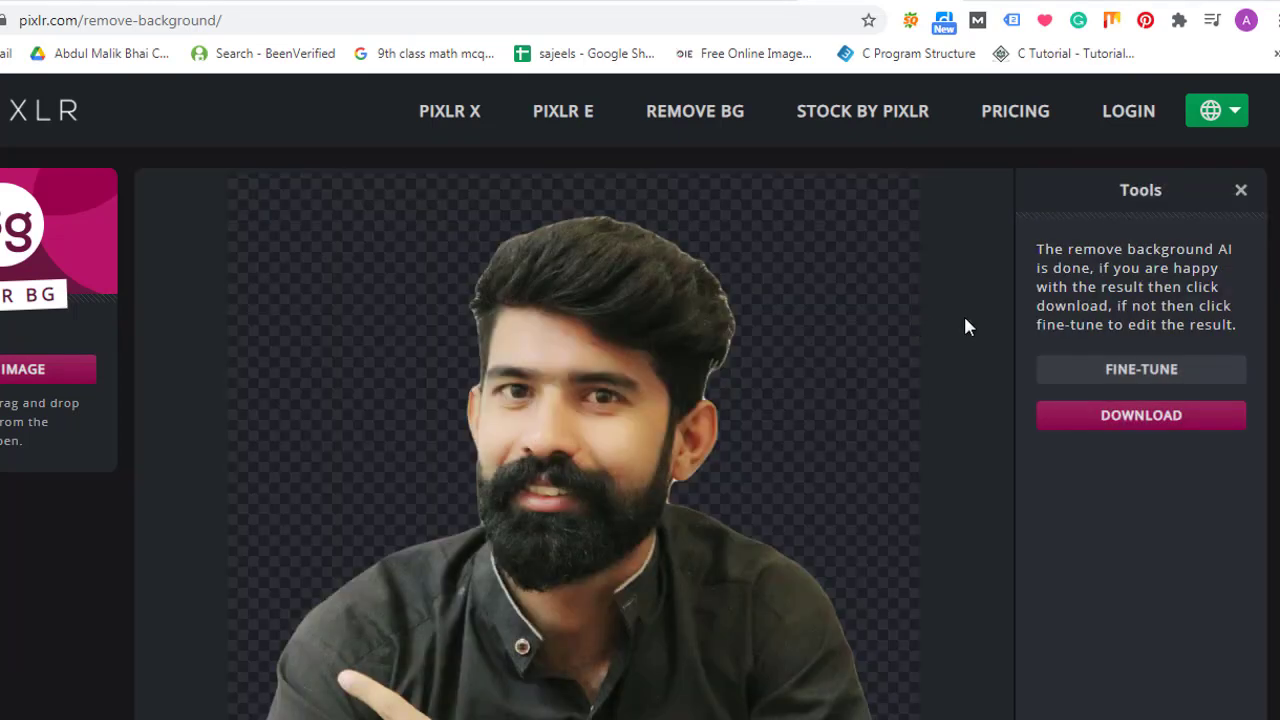
scroll(725, 411, "down", 3)
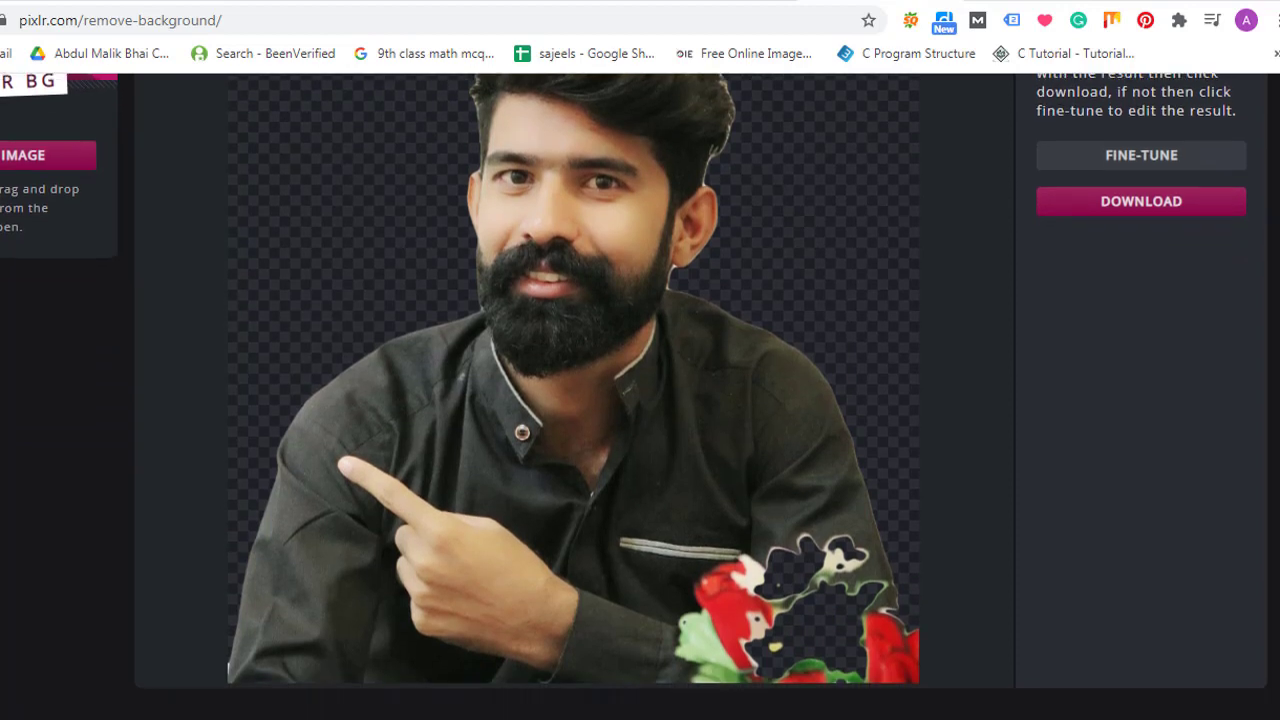